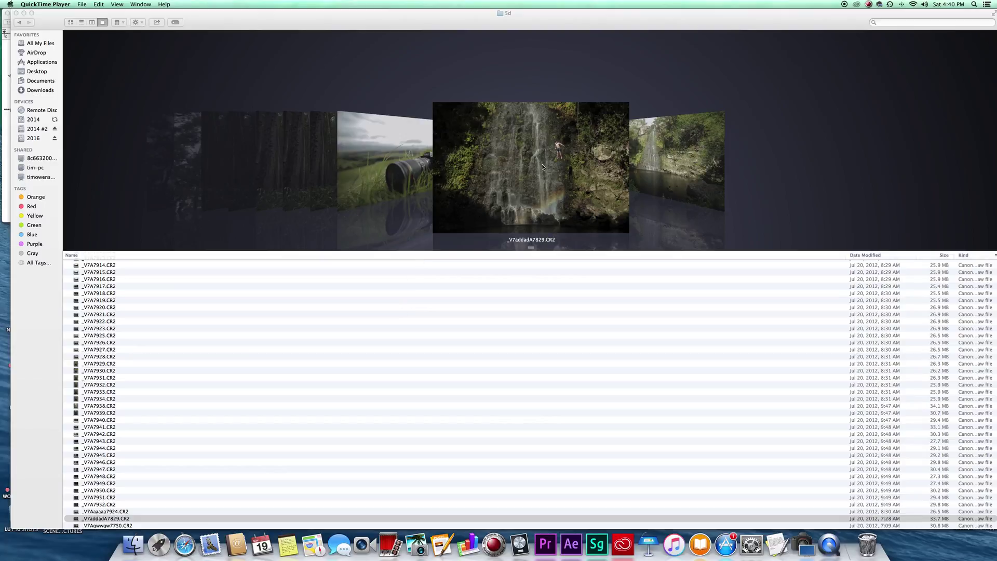
Step: Open the raw photo _V7addadA7829.CR2 from the 5d folder in Adobe Photoshop Lightroom 5
left_click(531, 248)
left_click_drag(531, 247, 531, 269)
scroll(294, 435, "down", 3)
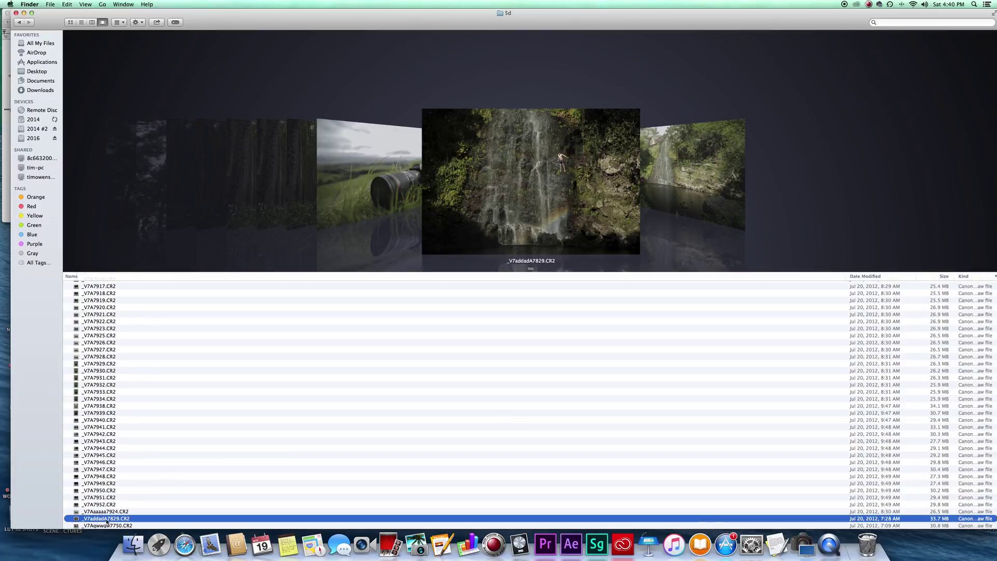
right_click(107, 522)
mouse_move(166, 379)
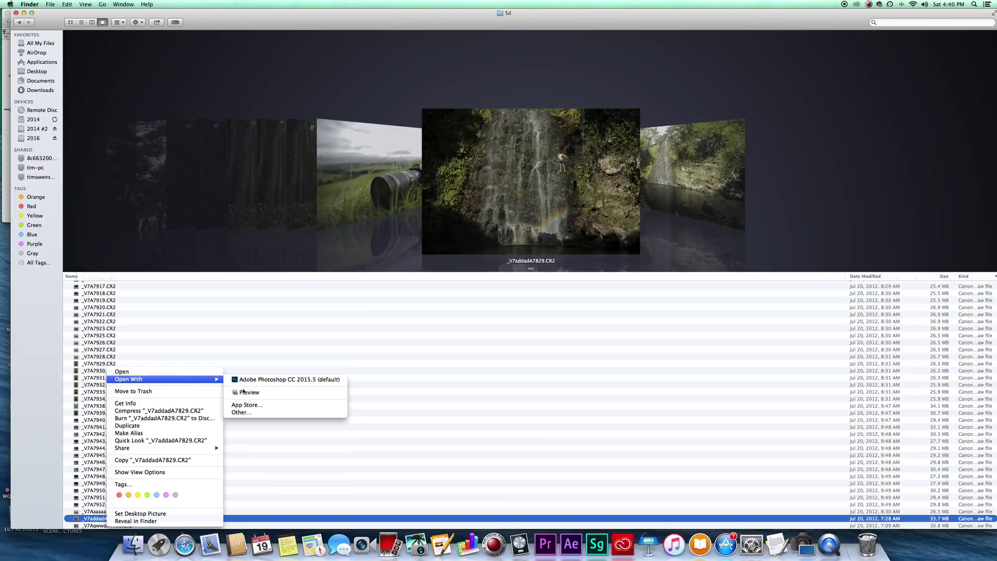
left_click(257, 413)
scroll(537, 204, "down", 5)
scroll(537, 204, "down", 1)
left_click(527, 194)
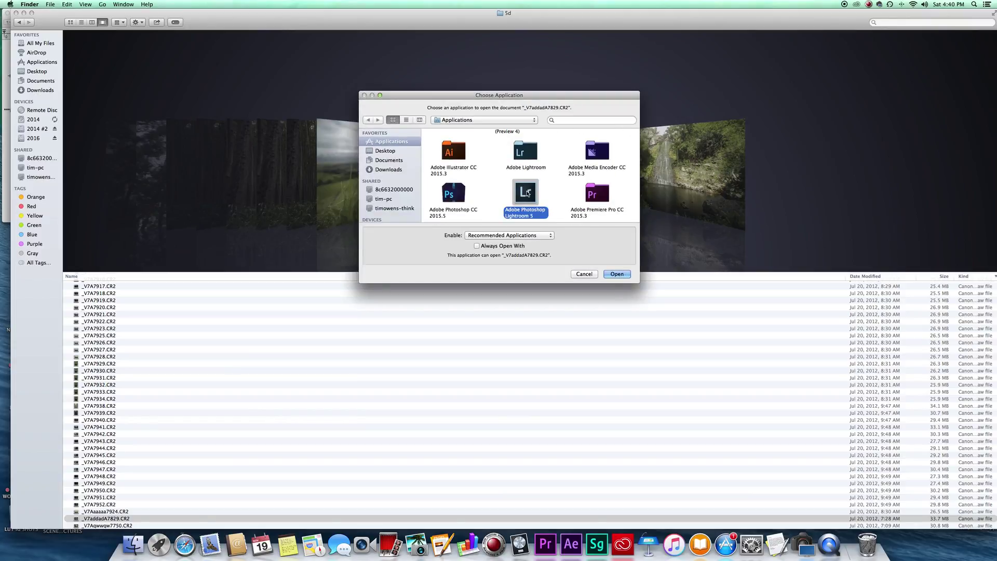
left_click(617, 274)
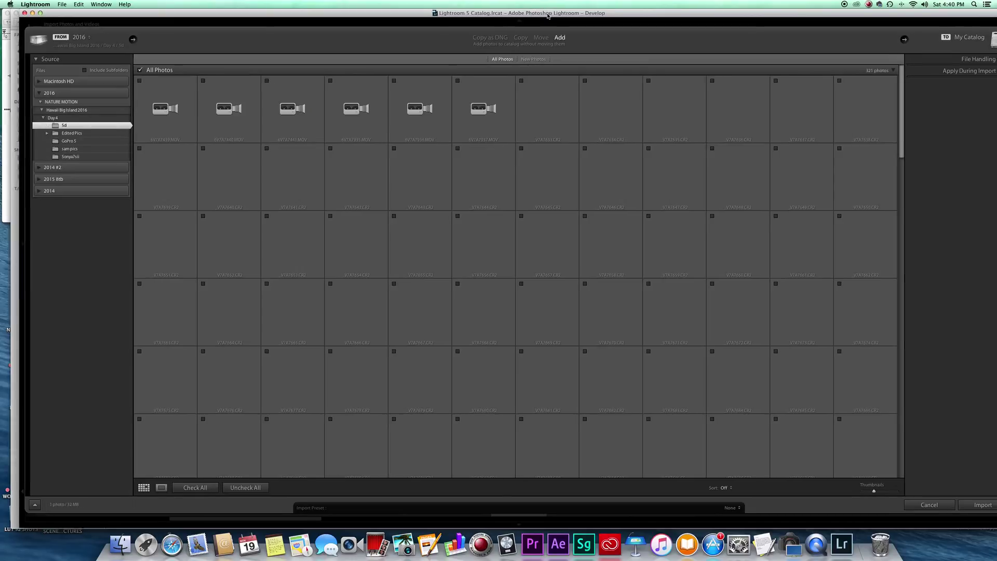
Step: Import the selected waterfall photo into the catalog at its current location and open it in the Develop module
left_click(972, 506)
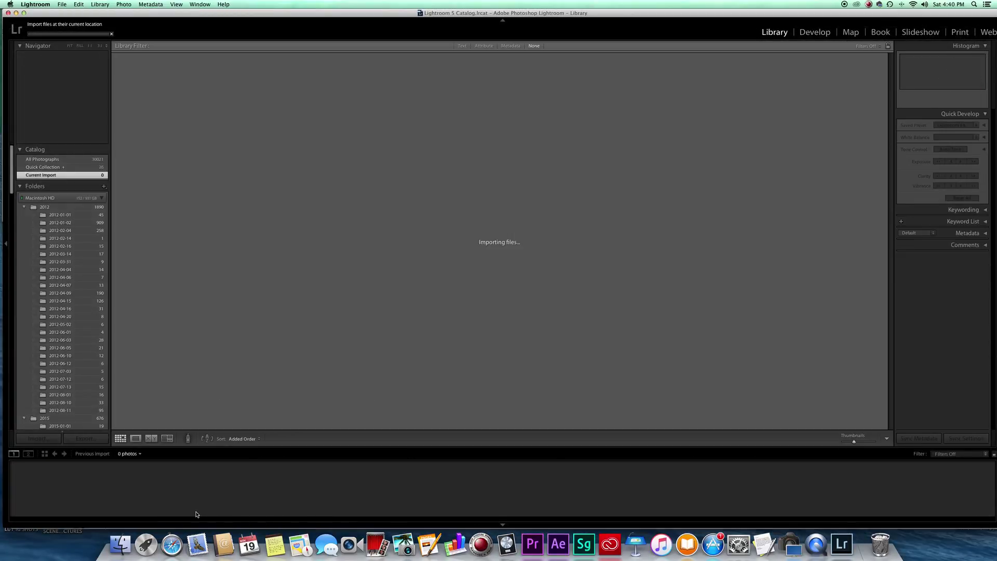
left_click_drag(307, 12, 309, 11)
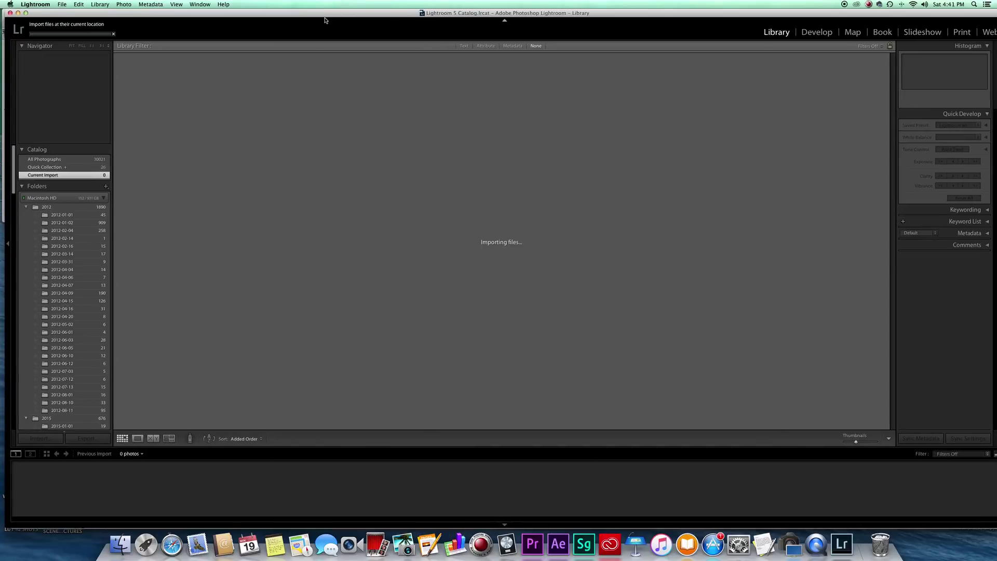
left_click(809, 34)
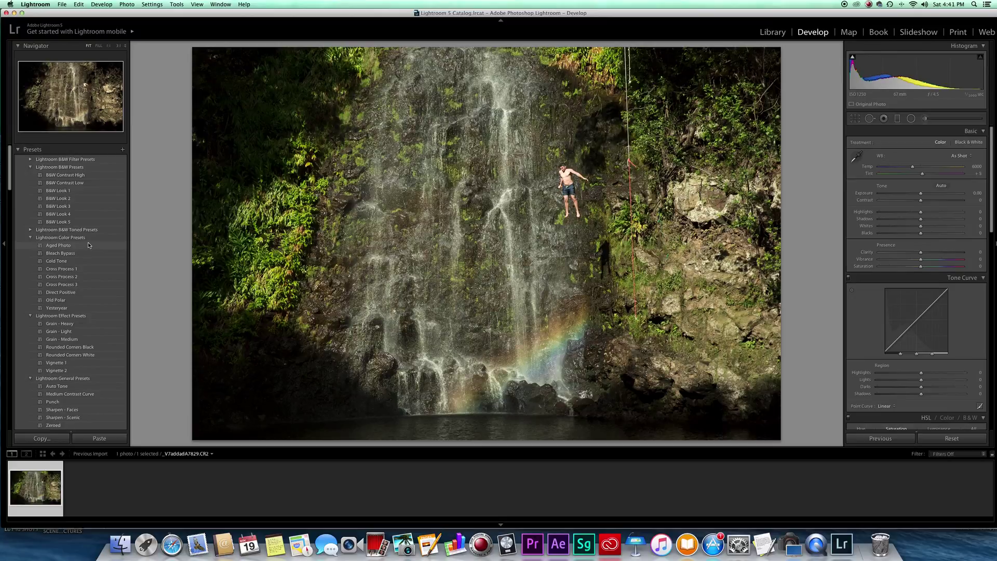
Step: Find the Filter Grade presets and try Filter Grade - B Side on the waterfall photo
scroll(89, 244, "down", 12)
scroll(90, 244, "down", 10)
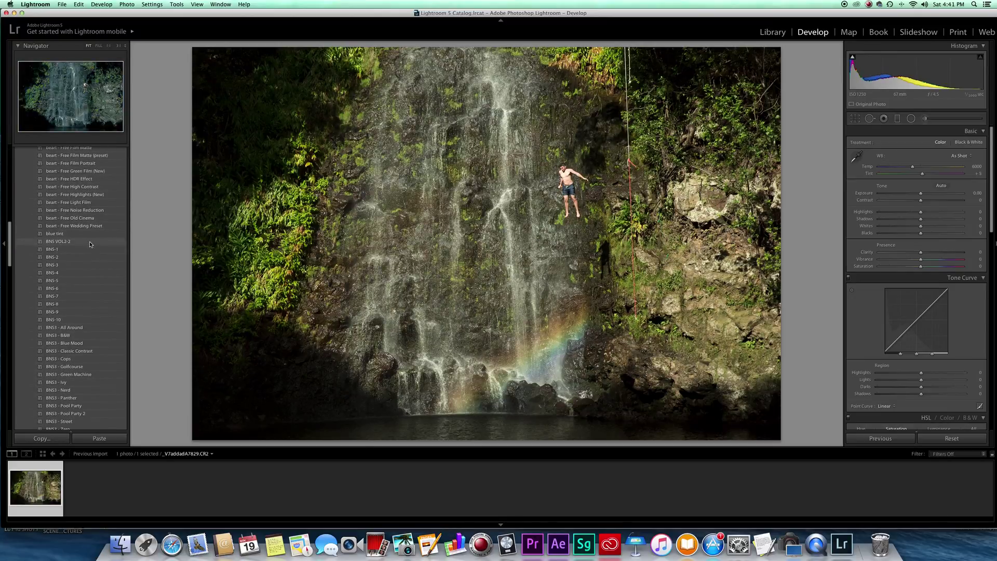
scroll(89, 244, "down", 6)
scroll(89, 244, "down", 5)
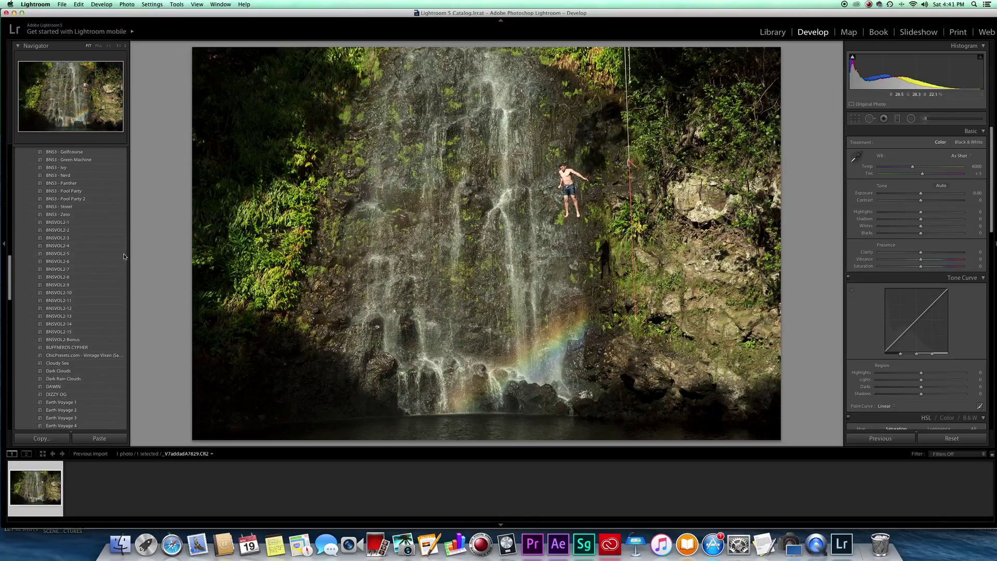
scroll(76, 266, "down", 12)
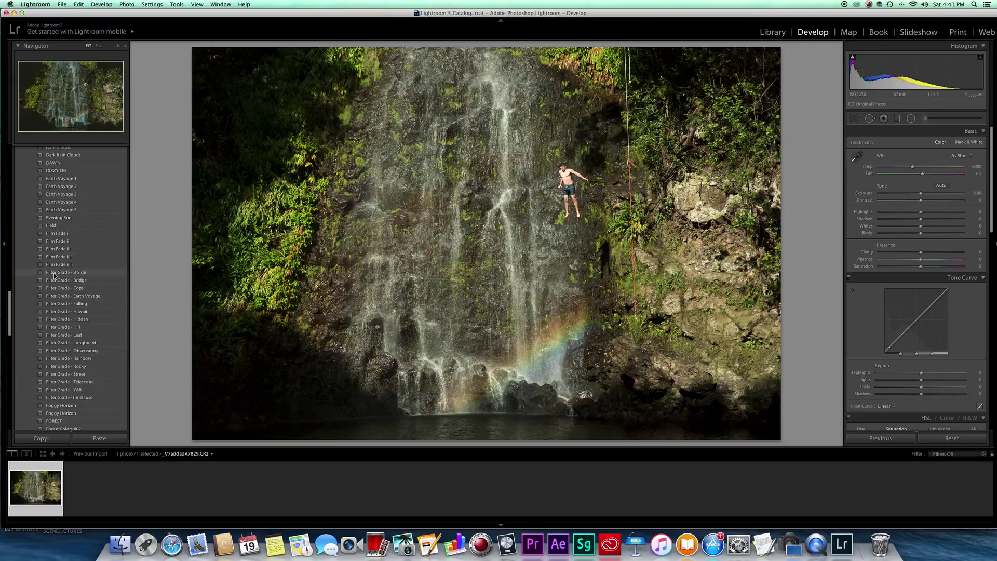
scroll(57, 249, "down", 5)
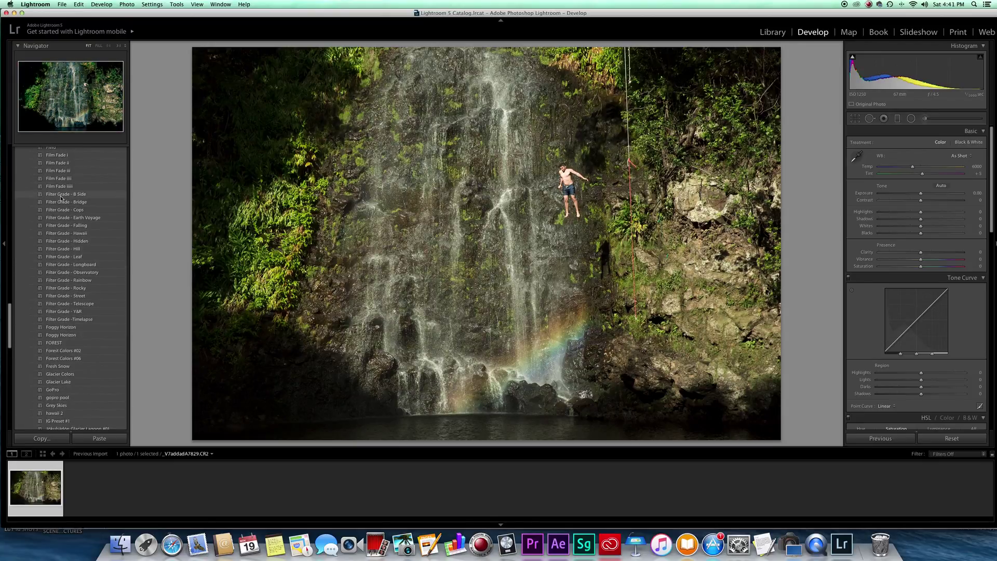
left_click(58, 195)
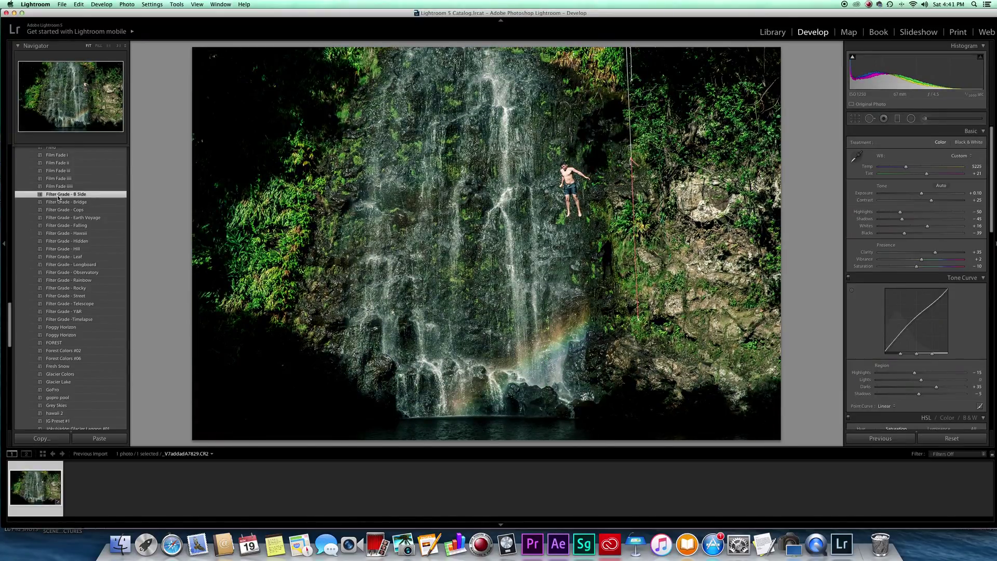
Step: Compare other Filter Grade presets, including Bridge, Earth Voyage and Street, and apply Filter Grade - Rainbow to the photo
scroll(59, 203, "up", 1)
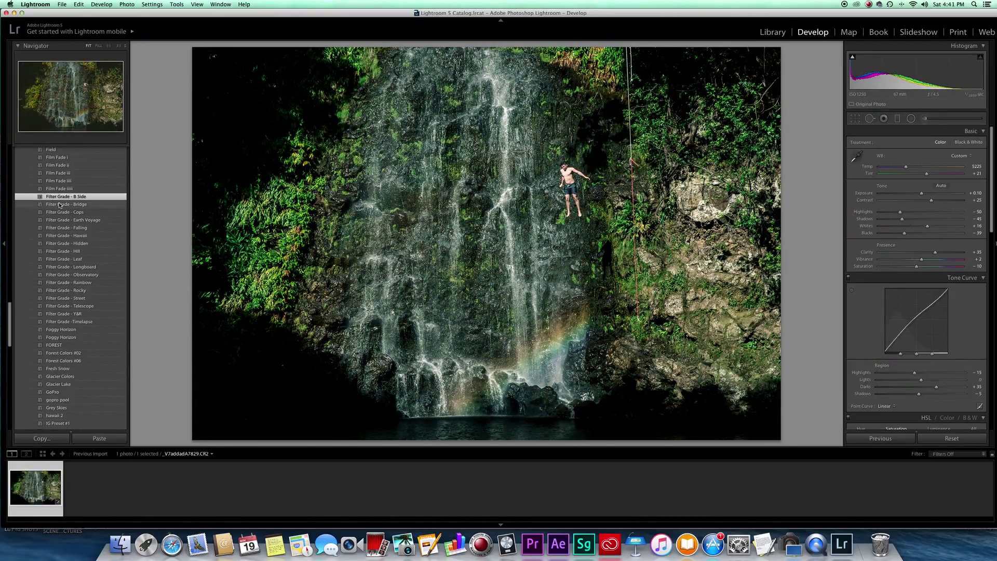
left_click(59, 204)
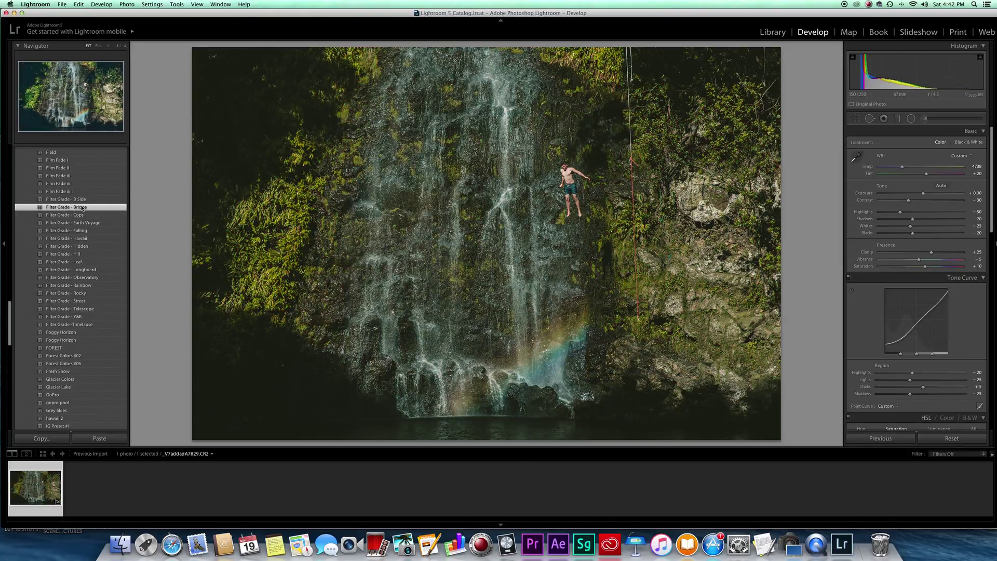
left_click(62, 215)
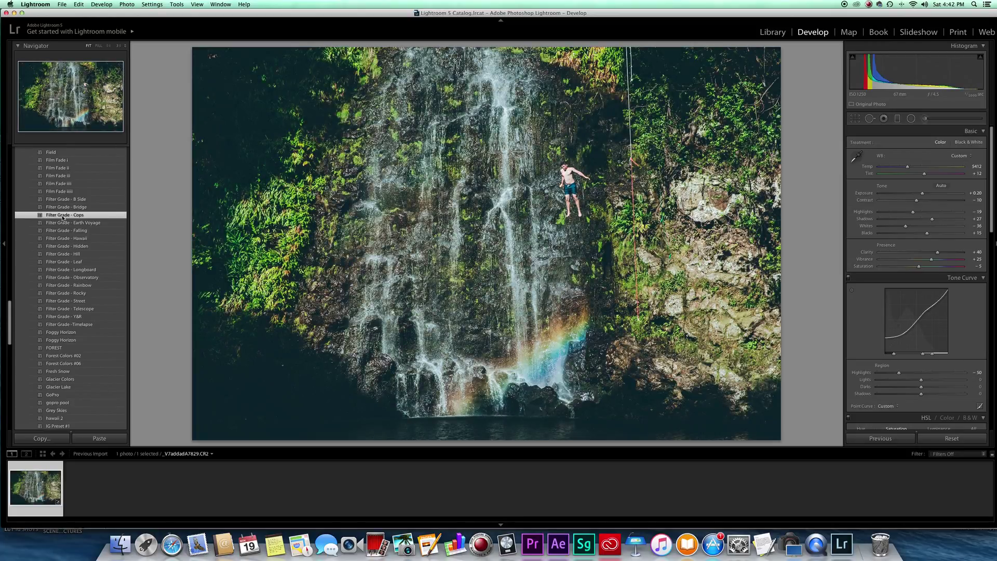
left_click(63, 223)
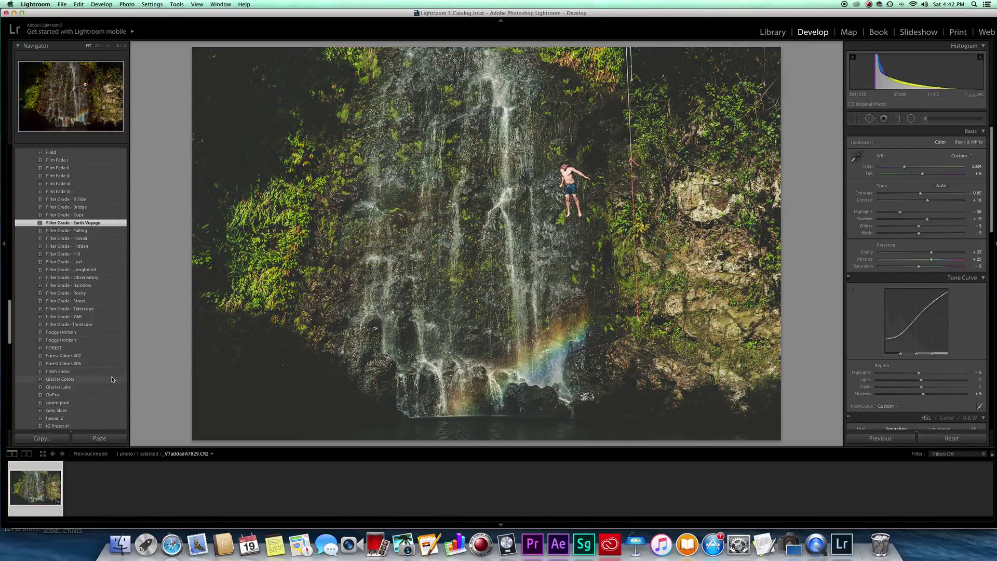
left_click(73, 302)
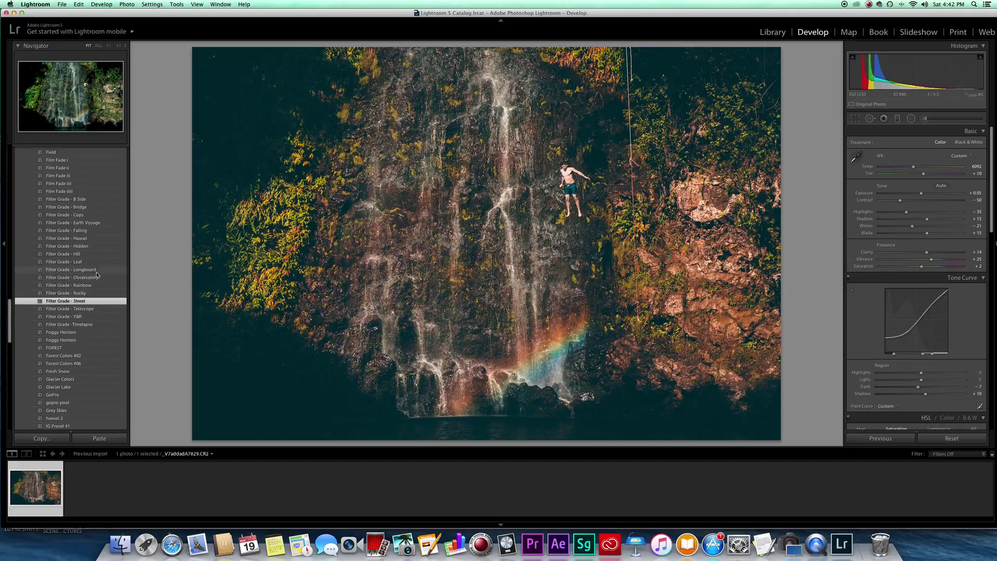
left_click(74, 286)
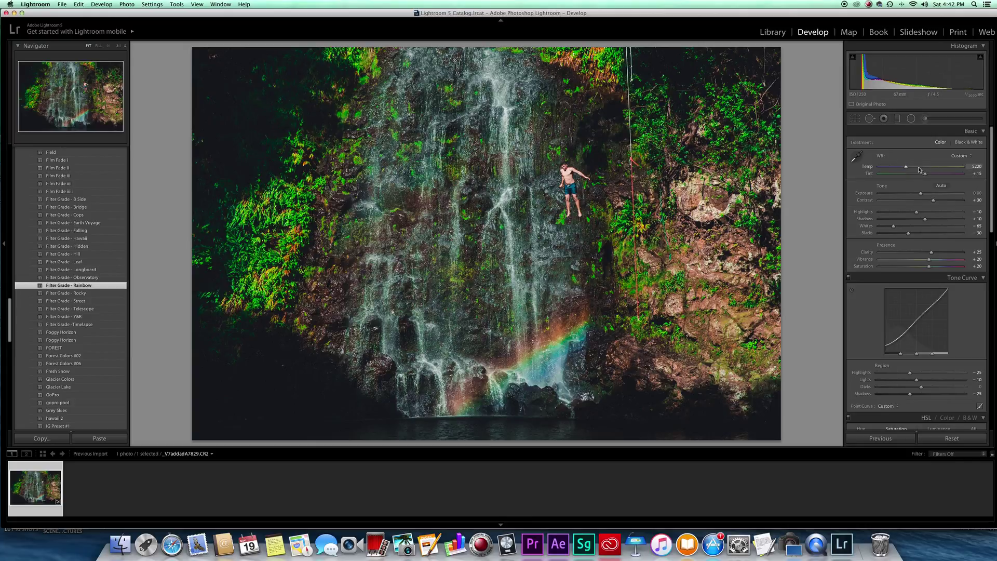
Step: Adjust the photo's white balance to a temperature of 5384 and a tint of +8
mouse_move(919, 167)
left_mouse_down()
mouse_move(946, 170)
mouse_move(891, 168)
mouse_move(907, 169)
left_mouse_up()
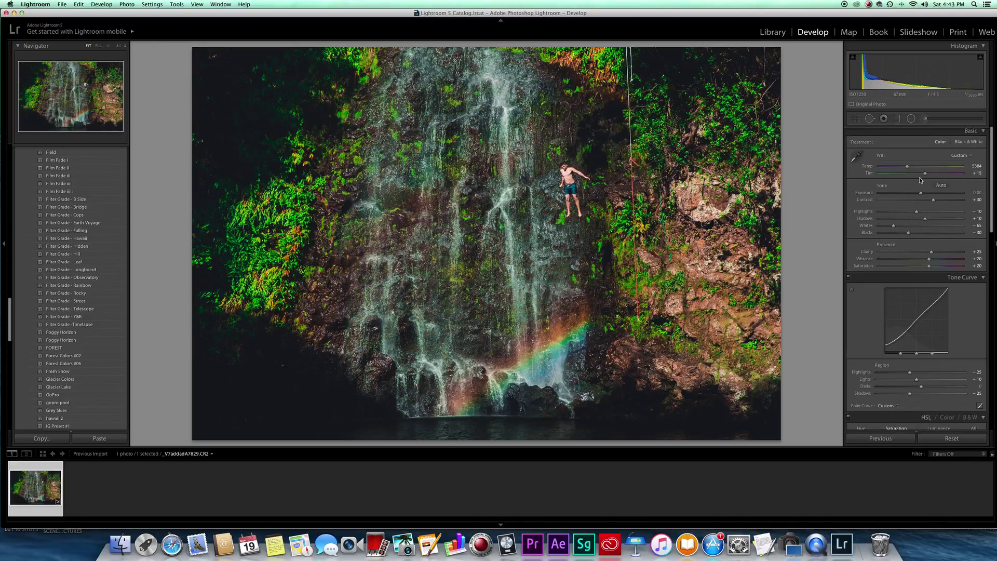
left_click(903, 175)
left_click_drag(904, 176, 923, 177)
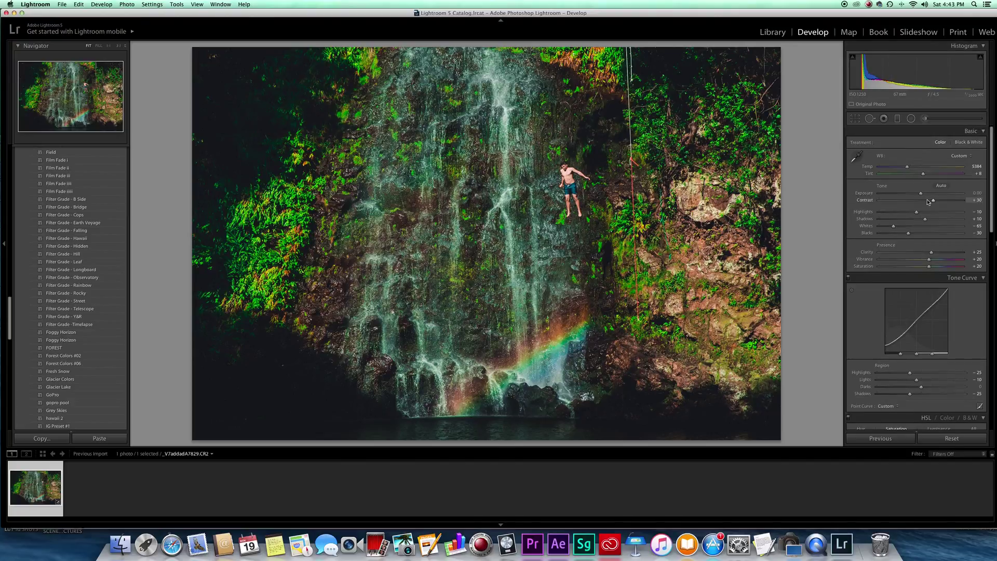
Step: Set the photo's exposure to +0.10 and its contrast to +9
left_click_drag(921, 193, 921, 194)
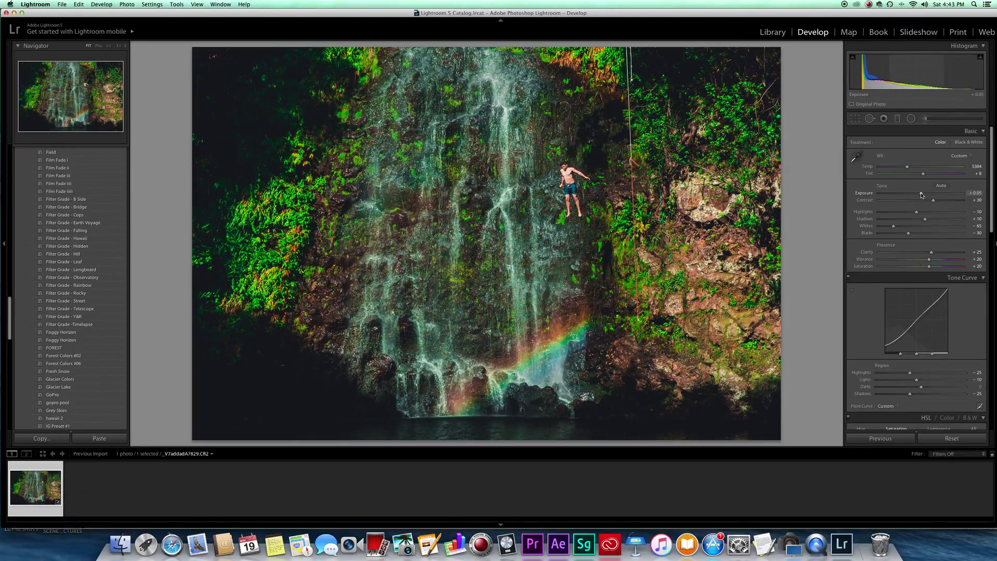
left_click_drag(921, 195, 922, 195)
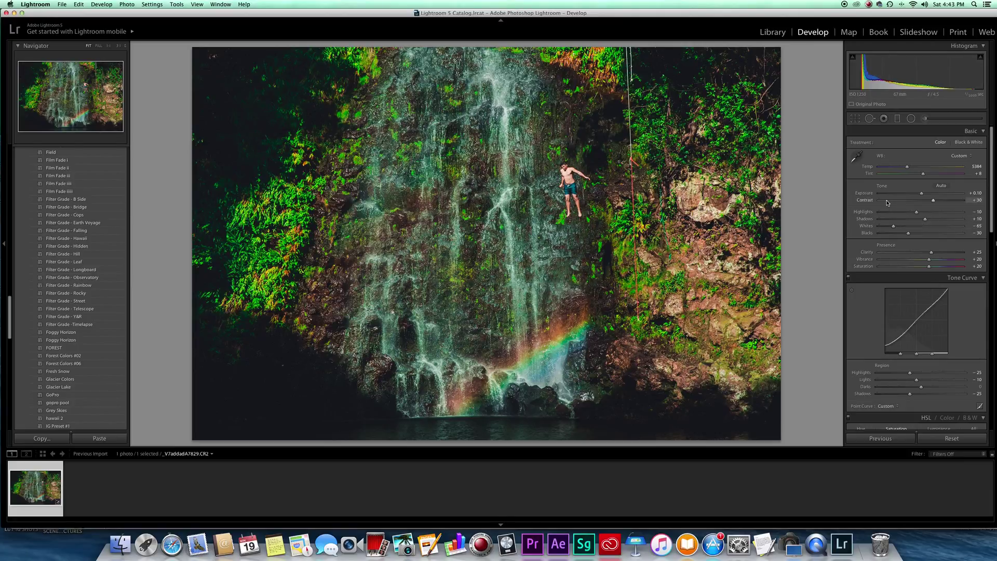
left_click_drag(887, 202, 926, 205)
Step: Set the photo's highlights to +10 and its shadows to +5
mouse_move(916, 212)
left_mouse_down()
mouse_move(887, 214)
mouse_move(906, 217)
left_mouse_up()
mouse_move(925, 217)
left_mouse_down()
mouse_move(954, 217)
mouse_move(908, 218)
mouse_move(948, 217)
mouse_move(921, 213)
left_mouse_up()
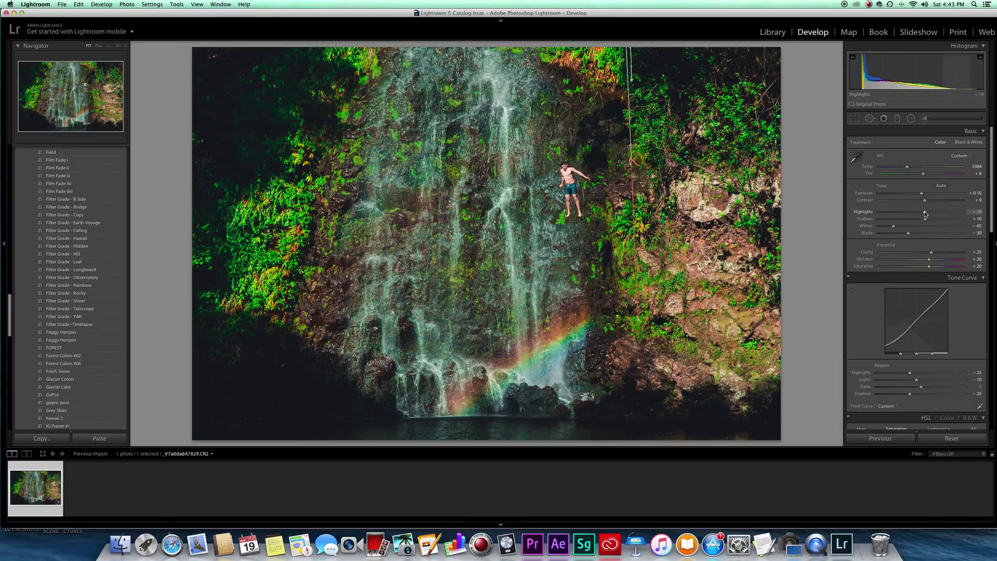
left_click_drag(902, 219, 825, 207)
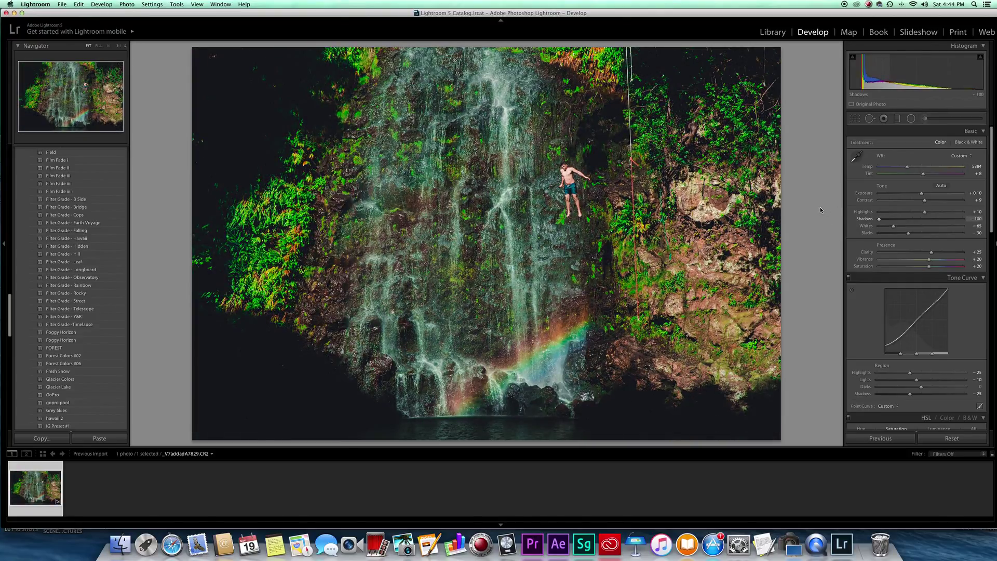
left_click_drag(866, 212, 923, 222)
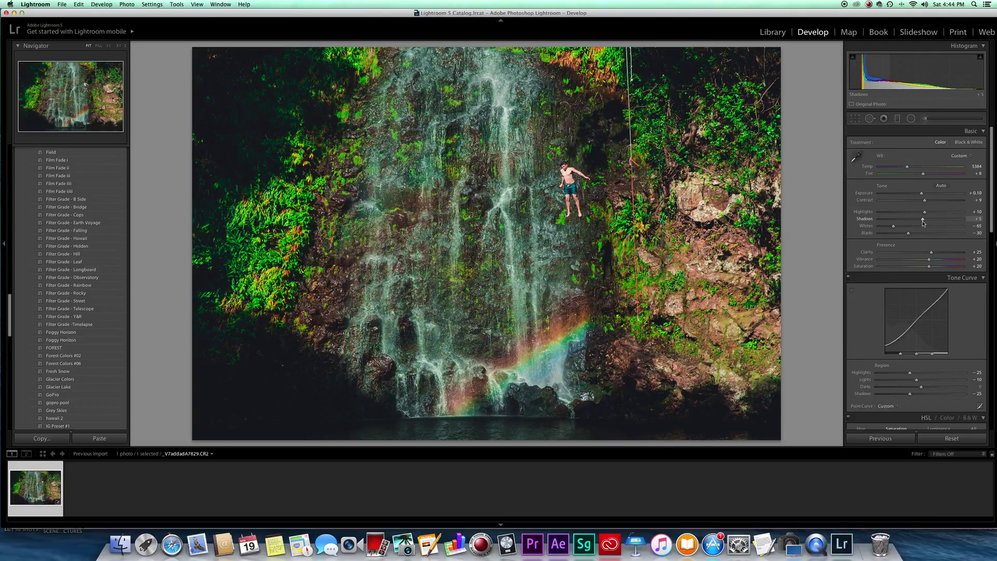
Step: Set the photo's whites to −30 and its blacks to −25
left_click(921, 227)
mouse_move(921, 229)
left_mouse_down()
mouse_move(906, 228)
mouse_move(925, 230)
left_mouse_up()
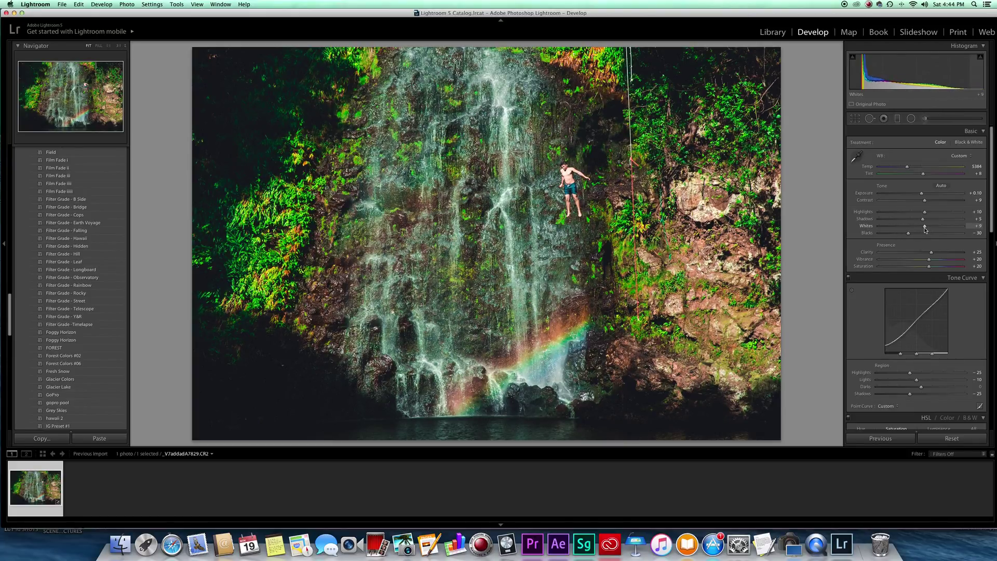
mouse_move(925, 229)
left_mouse_down()
mouse_move(904, 229)
mouse_move(923, 235)
mouse_move(910, 235)
left_mouse_up()
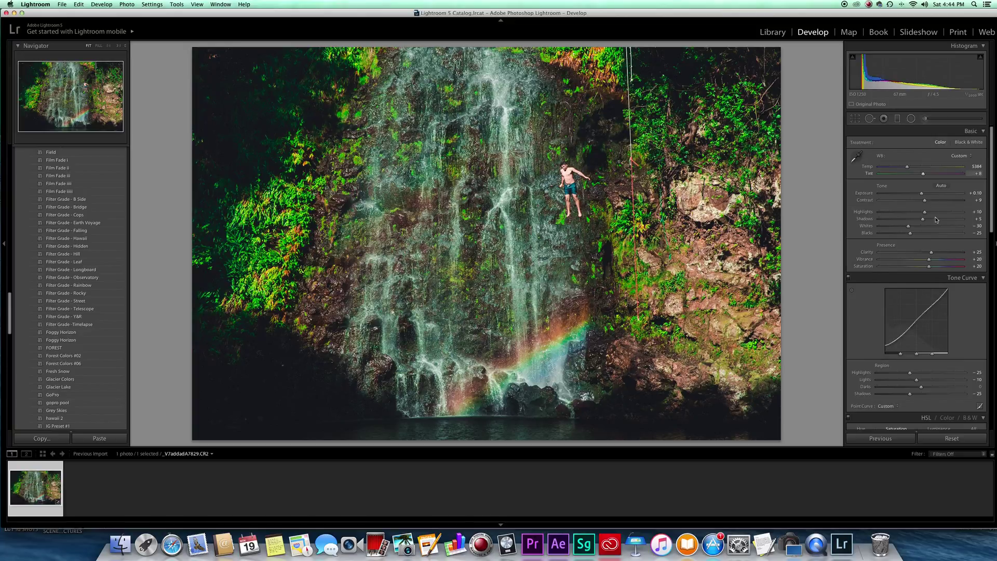
Step: Test a strong clarity of +74 on the photo and settle on a clarity of +10
left_click_drag(931, 252, 952, 255)
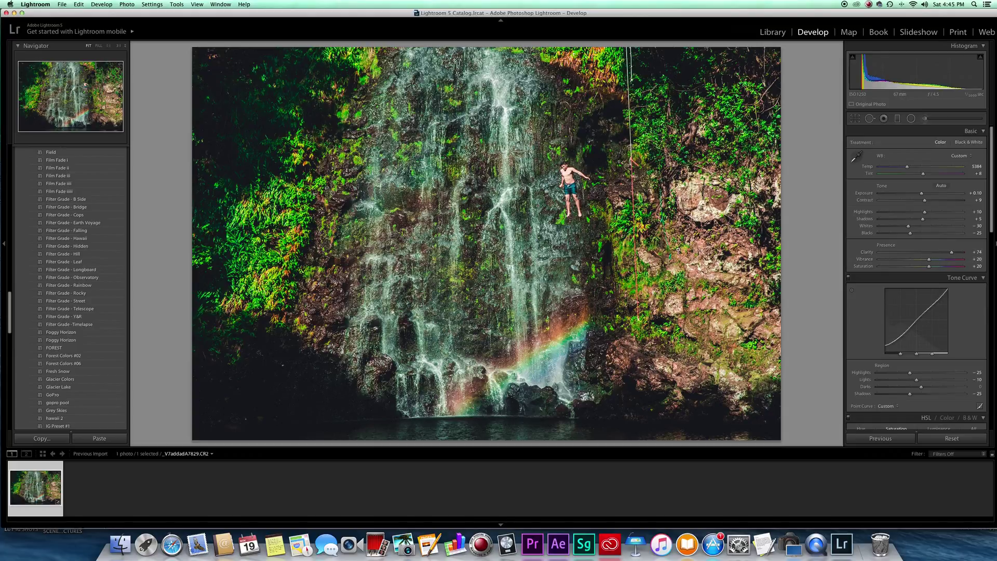
left_click(927, 252)
left_click_drag(926, 252, 925, 253)
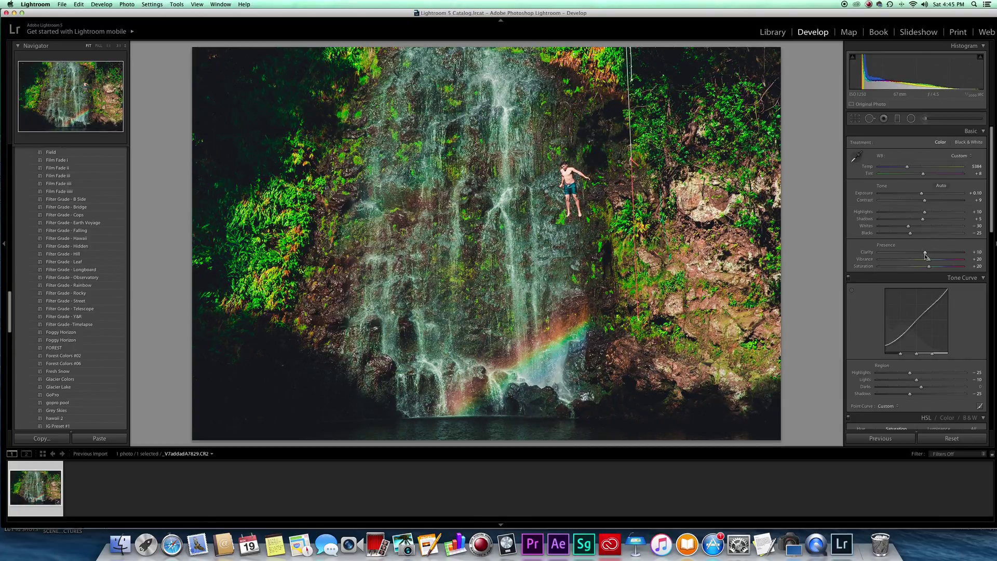
Step: Place a small circular radial filter around the jumping man and invert its mask so only he is affected
left_click(911, 119)
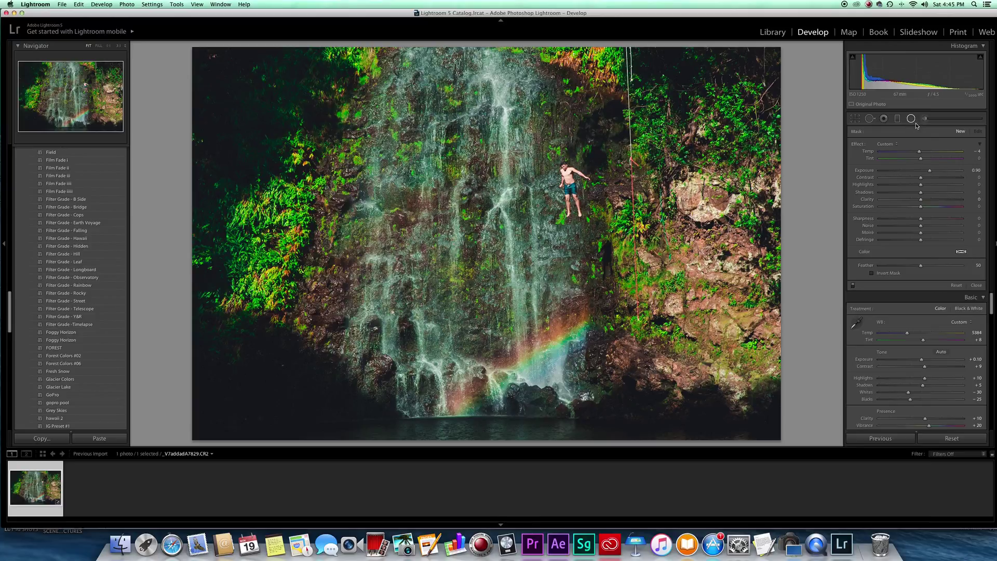
left_click(555, 176)
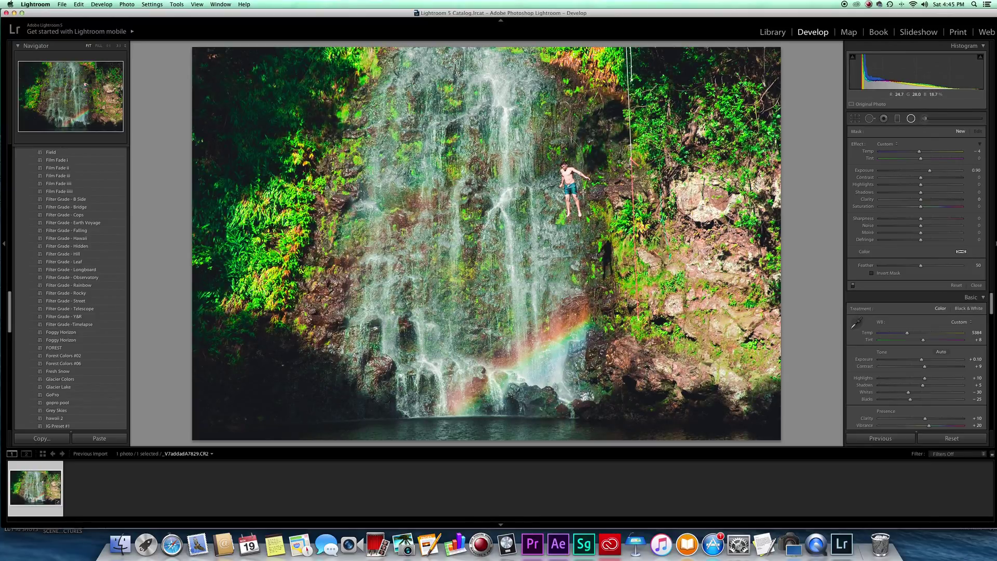
left_click(553, 163)
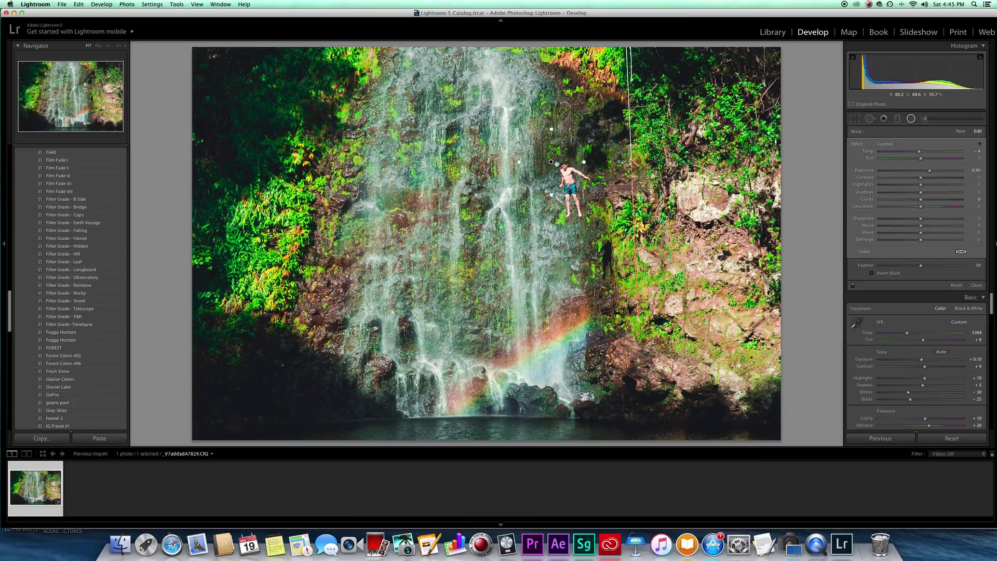
left_click_drag(559, 163, 578, 191)
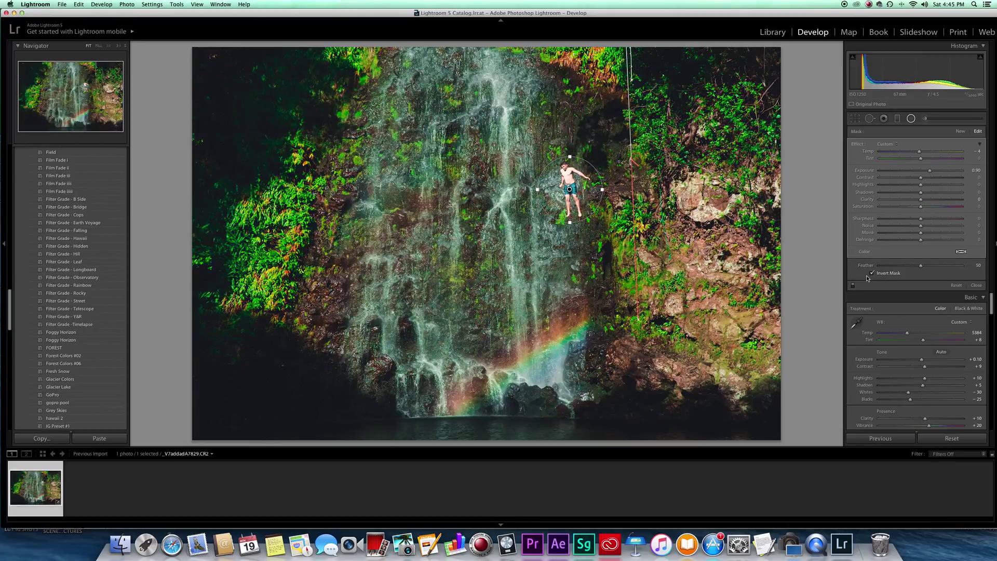
Step: Set the radial filter's exposure to 0.19 and highlights to −24, and slightly raise its contrast, clarity and saturation
left_click_drag(975, 170, 924, 175)
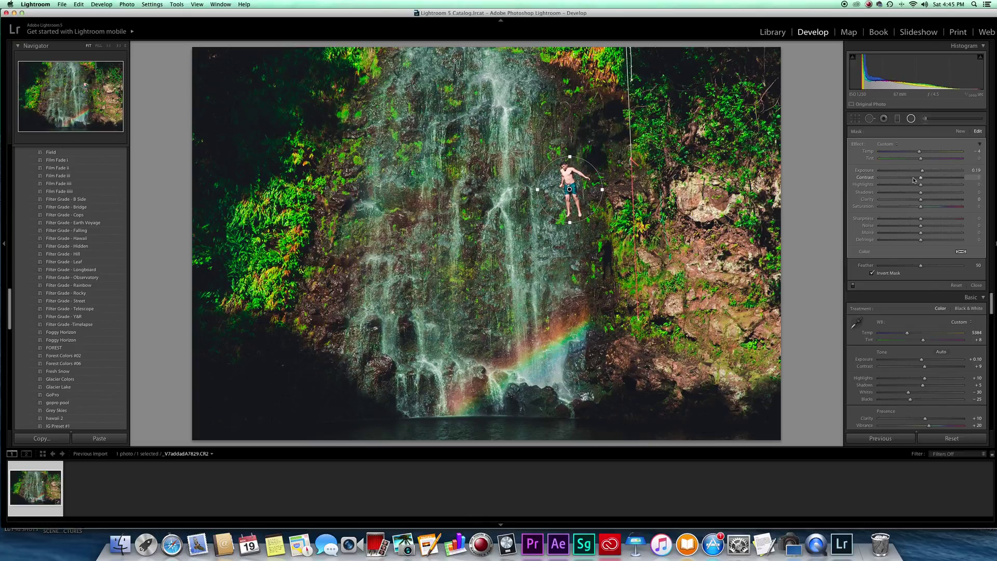
left_click_drag(902, 179, 924, 180)
mouse_move(920, 199)
left_mouse_down()
mouse_move(959, 201)
mouse_move(932, 203)
left_mouse_up()
left_click_drag(933, 208, 911, 186)
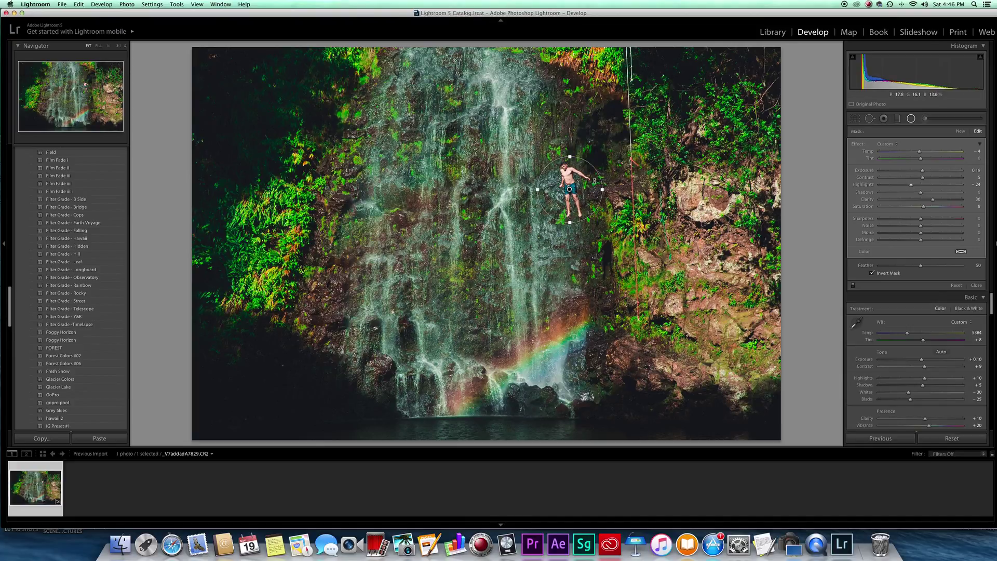
Step: Add a second radial filter centred on the jumping man and shrink its ellipse closely around him, leaving the mask uninverted
left_click(911, 119)
left_click(911, 119)
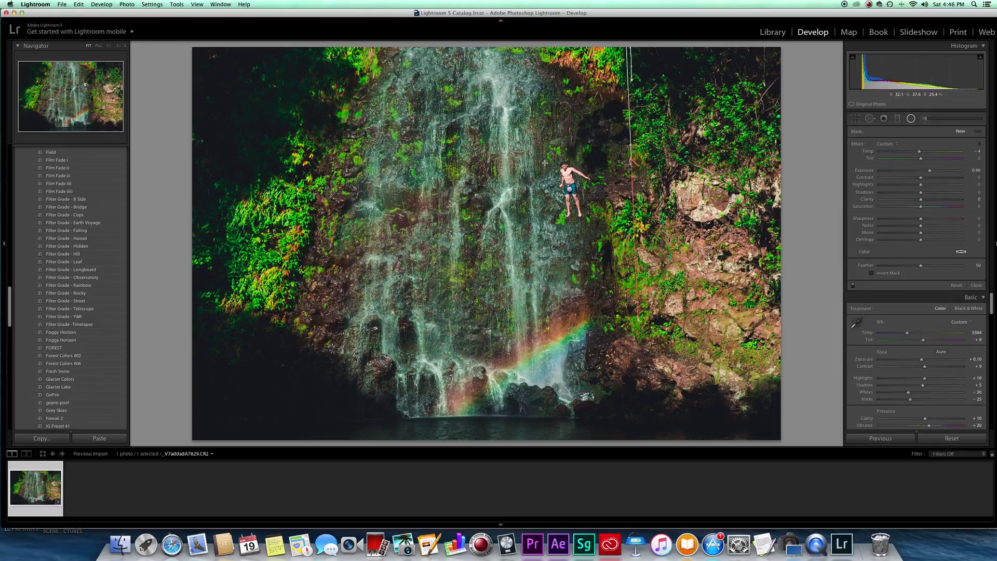
left_click_drag(540, 157, 591, 207)
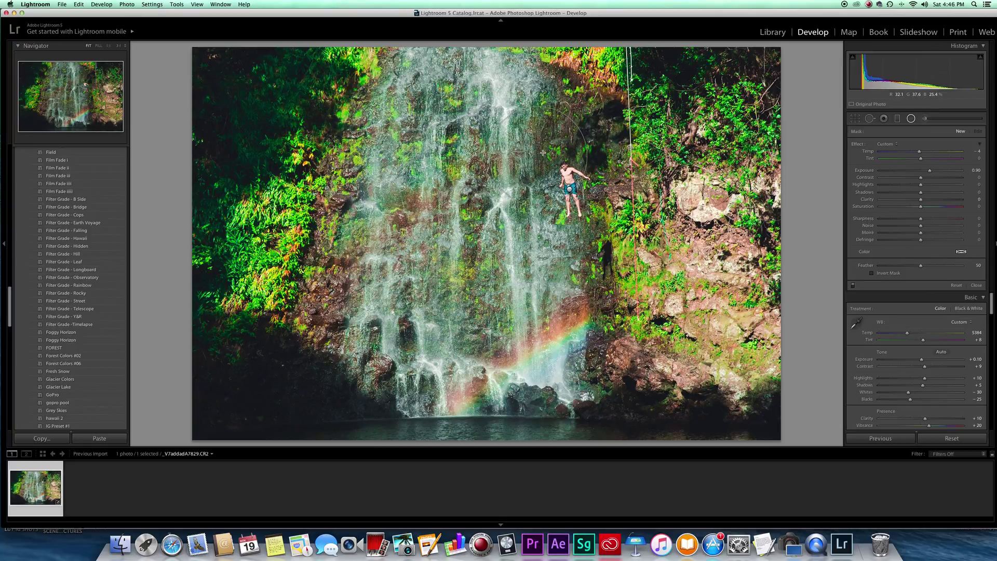
left_click_drag(543, 153, 572, 188)
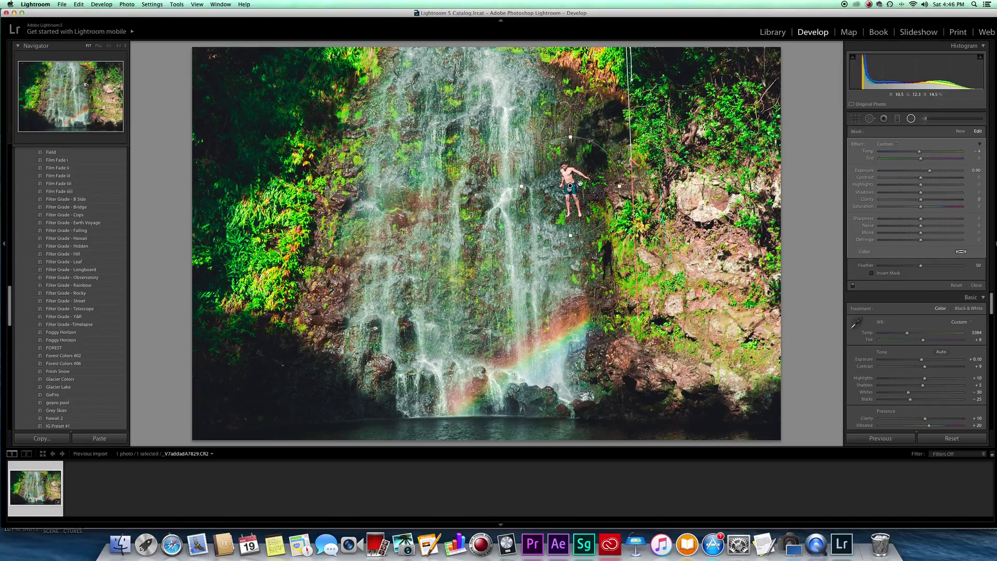
left_click_drag(571, 140, 570, 146)
left_click_drag(620, 185, 600, 185)
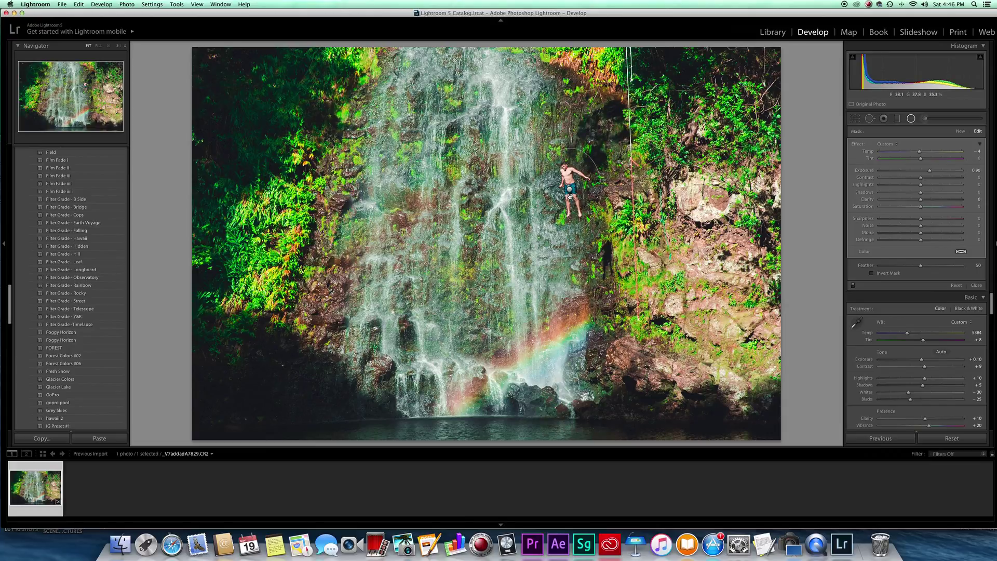
Step: Set the new radial filter's exposure to 0.01, highlights to −2, clarity to −20 and saturation to 10
left_click_drag(918, 170, 920, 171)
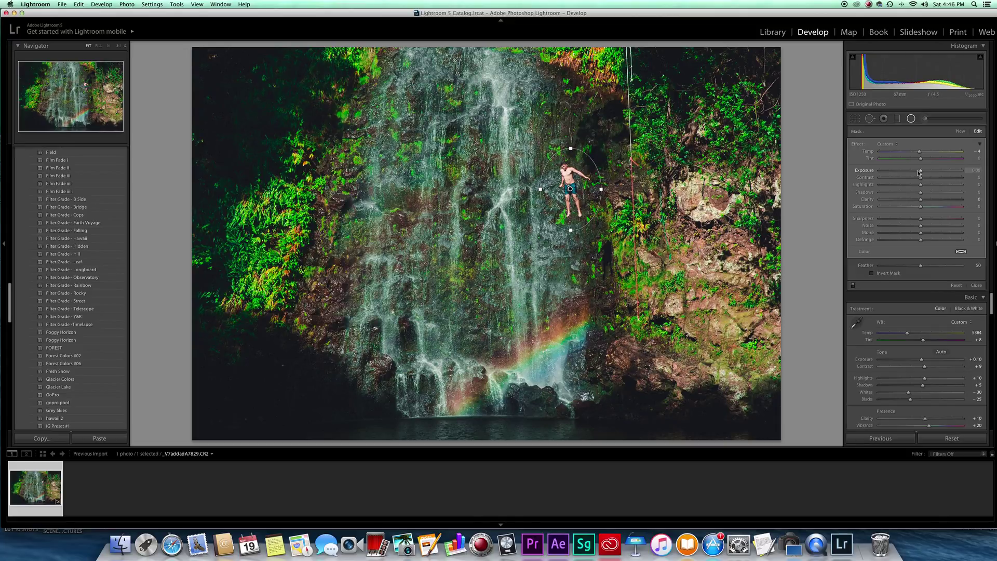
left_click_drag(922, 202, 898, 202)
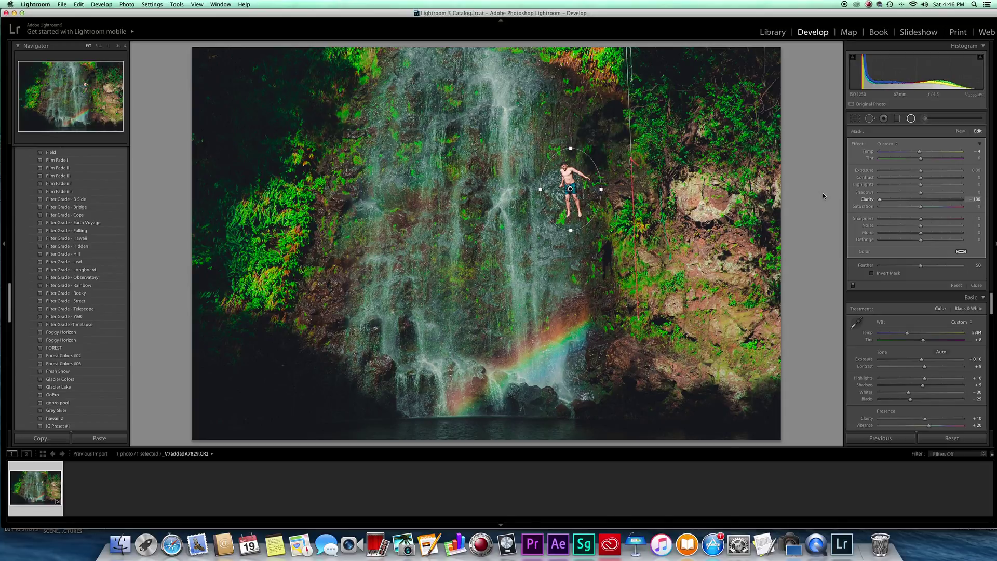
left_click(920, 201)
left_click_drag(920, 203, 913, 202)
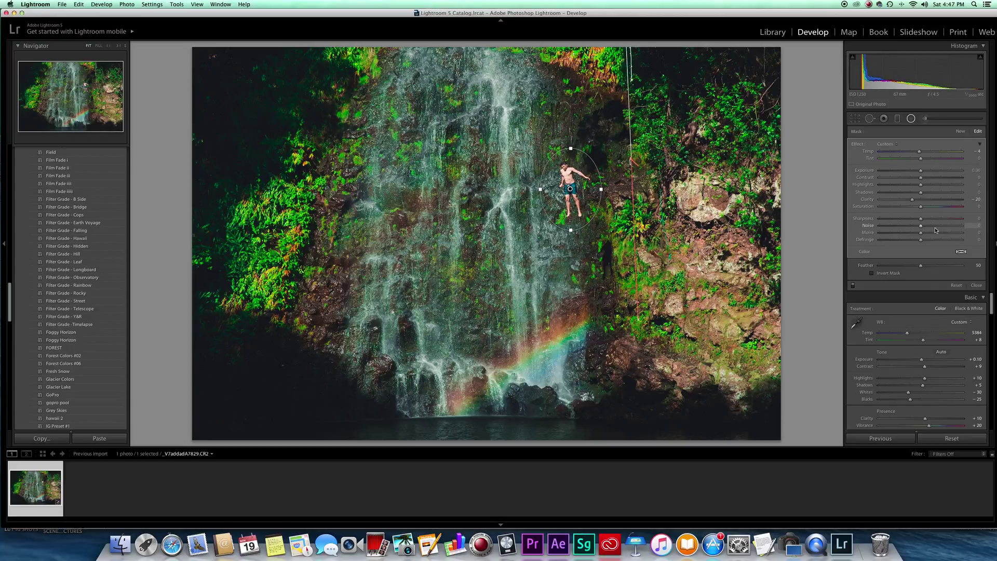
left_click_drag(941, 207, 925, 207)
mouse_move(917, 171)
left_mouse_down()
mouse_move(907, 173)
mouse_move(925, 175)
mouse_move(896, 186)
mouse_move(918, 190)
left_mouse_up()
left_click(911, 119)
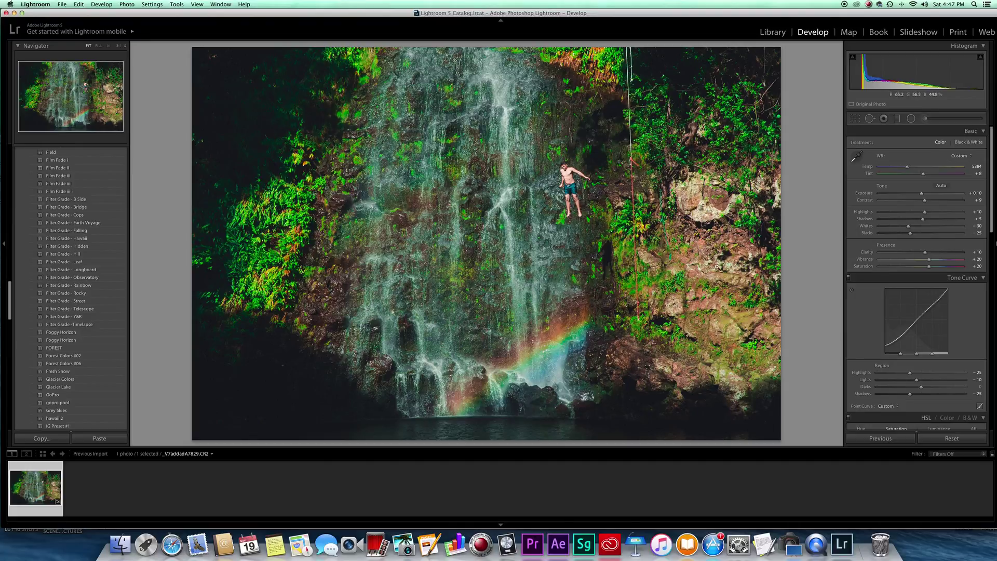
Step: Adjust the HSL hues, setting yellow to −78, green to +55, aqua to −13 and blue to −25
scroll(971, 251, "down", 2)
scroll(970, 251, "down", 6)
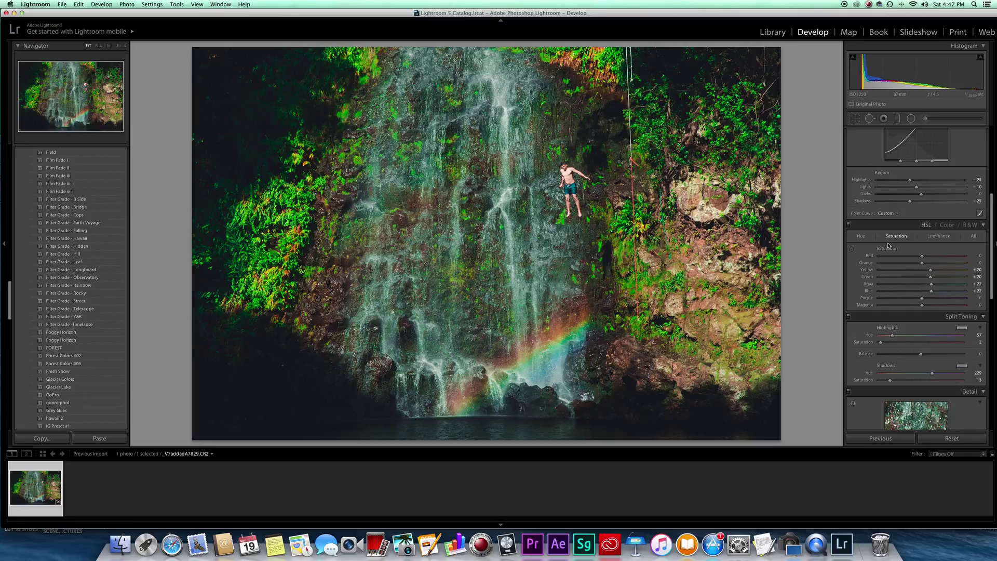
left_click(861, 237)
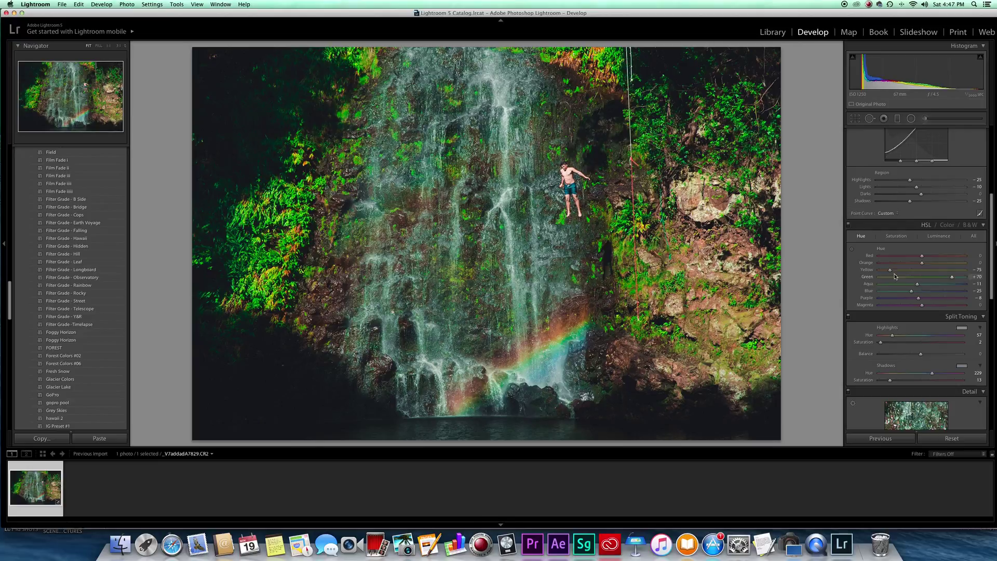
left_click(922, 270)
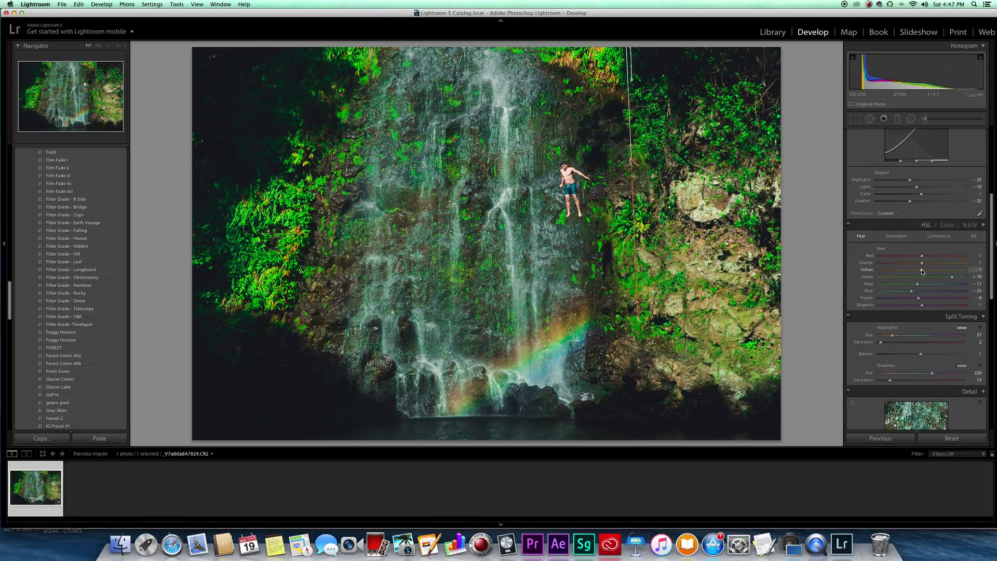
left_click_drag(921, 270, 873, 269)
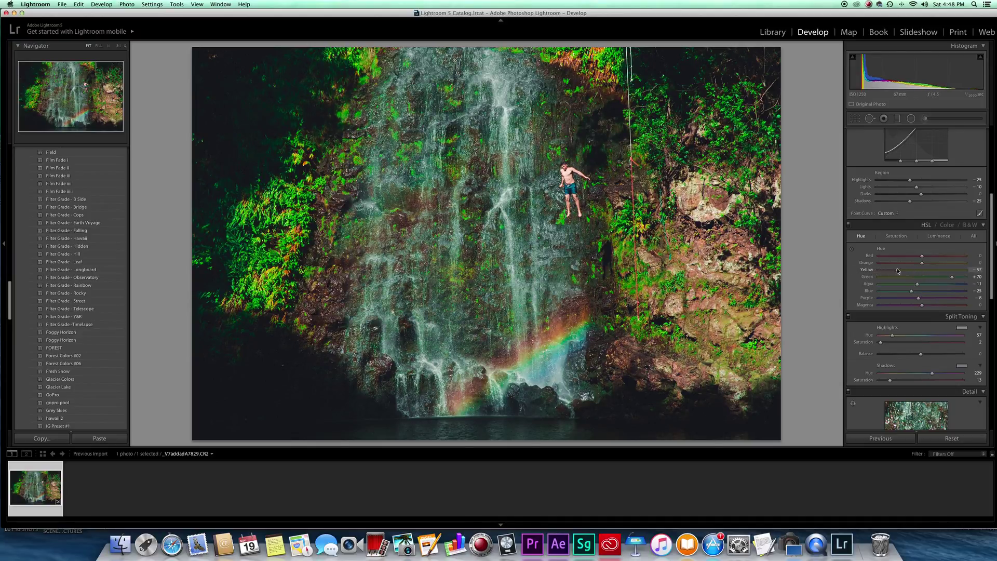
mouse_move(878, 270)
left_mouse_down()
mouse_move(961, 273)
mouse_move(889, 271)
left_mouse_up()
left_click_drag(890, 272, 888, 271)
left_click(905, 276)
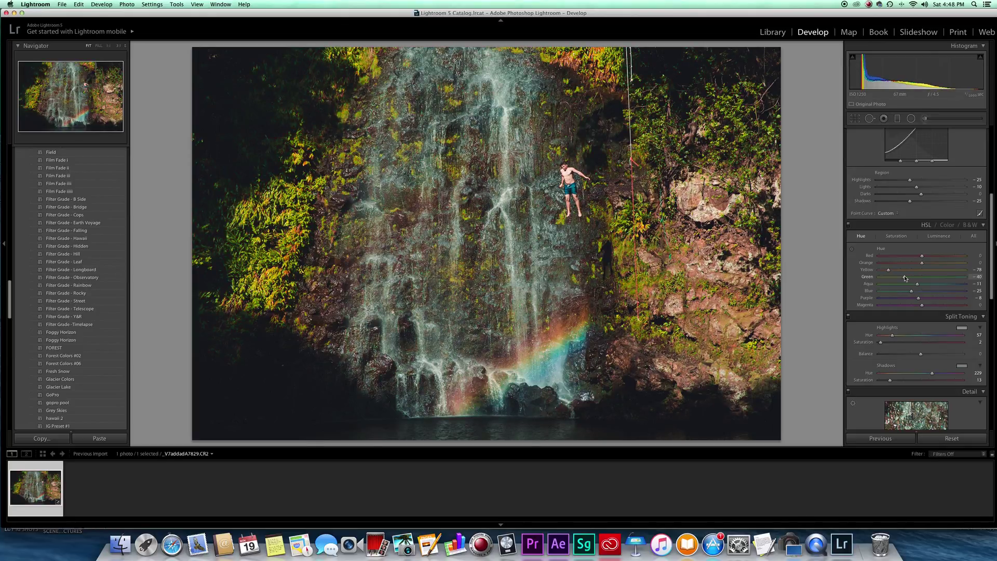
mouse_move(905, 277)
left_mouse_down()
mouse_move(954, 281)
mouse_move(892, 291)
mouse_move(958, 293)
mouse_move(912, 293)
left_mouse_up()
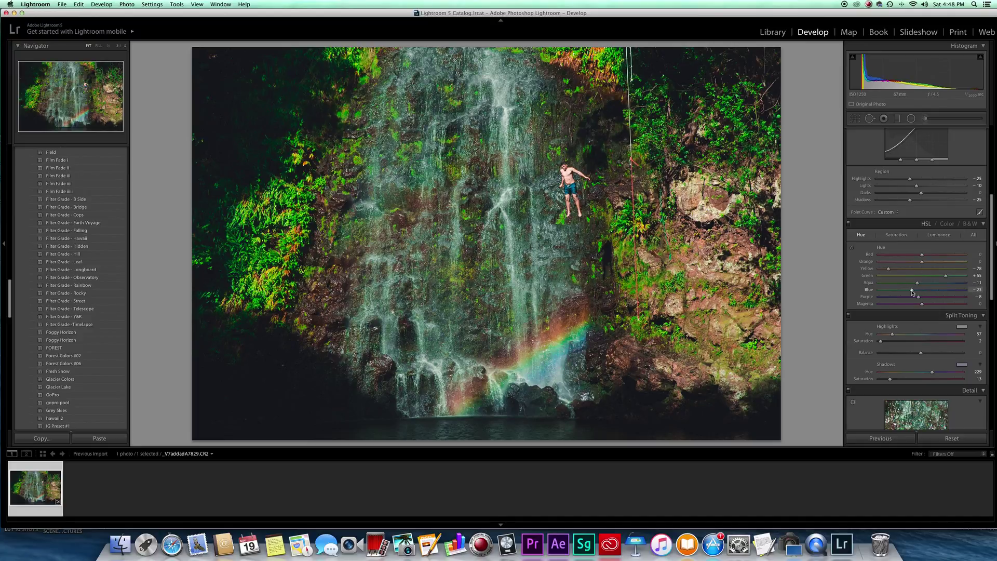
mouse_move(916, 283)
left_mouse_down()
mouse_move(882, 282)
mouse_move(969, 298)
mouse_move(932, 291)
mouse_move(954, 283)
mouse_move(877, 283)
mouse_move(963, 285)
mouse_move(917, 284)
left_mouse_up()
Step: Set the split toning shadows to hue 208 and saturation 12, keeping the highlights saturation at 2
mouse_move(932, 372)
left_mouse_down()
mouse_move(923, 374)
mouse_move(940, 373)
mouse_move(927, 374)
left_mouse_up()
mouse_move(889, 379)
left_mouse_down()
mouse_move(960, 380)
mouse_move(863, 380)
mouse_move(889, 381)
left_mouse_up()
mouse_move(880, 340)
left_mouse_down()
mouse_move(915, 343)
mouse_move(881, 344)
left_mouse_up()
left_click_drag(893, 382, 889, 382)
Step: Set the sharpening amount to 25, then test a post-crop vignette of −100 and settle on a subtle dark one
scroll(886, 383, "down", 5)
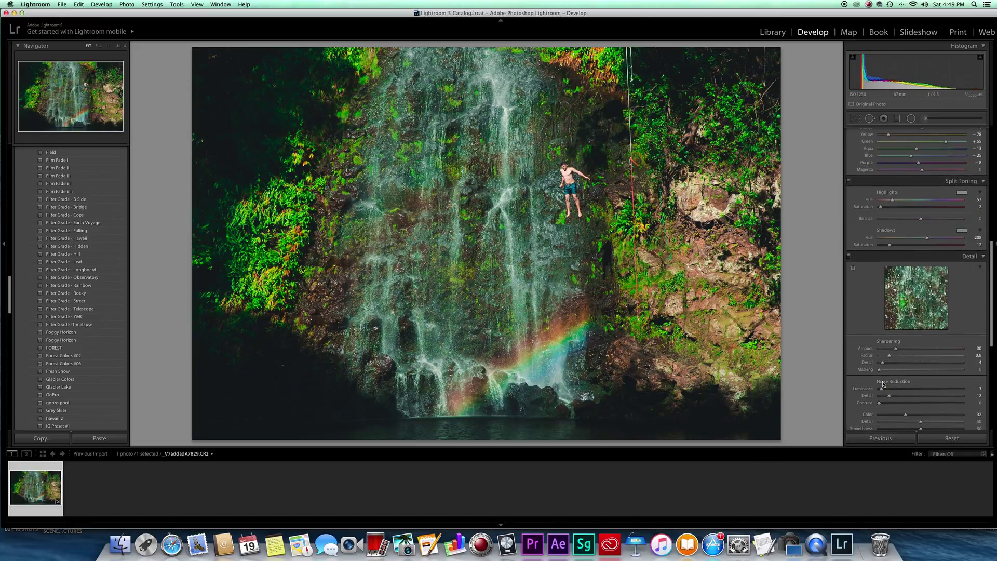
mouse_move(895, 348)
left_mouse_down()
mouse_move(928, 352)
mouse_move(872, 350)
mouse_move(892, 351)
left_mouse_up()
scroll(882, 391, "down", 5)
scroll(883, 391, "down", 3)
left_click_drag(920, 351, 879, 347)
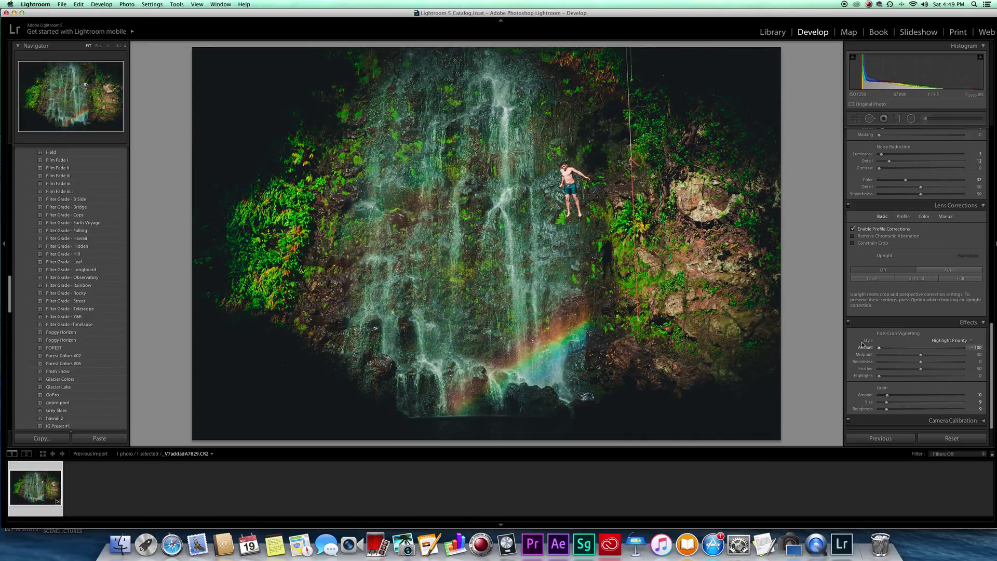
double_click(862, 347)
left_click_drag(921, 347, 914, 349)
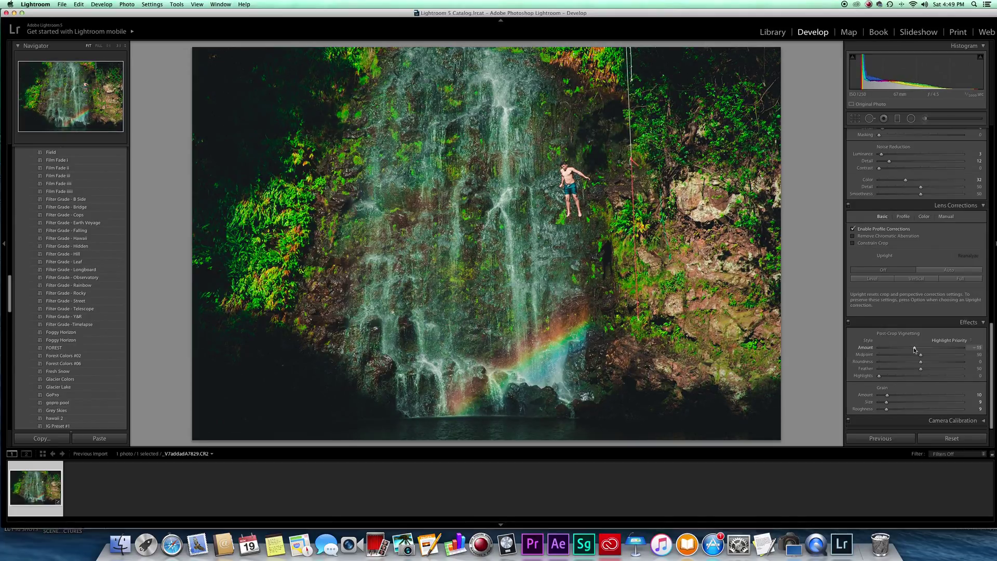
Step: Test an extreme negative blue hue in the HSL settings and settle on −22
scroll(927, 291, "up", 6)
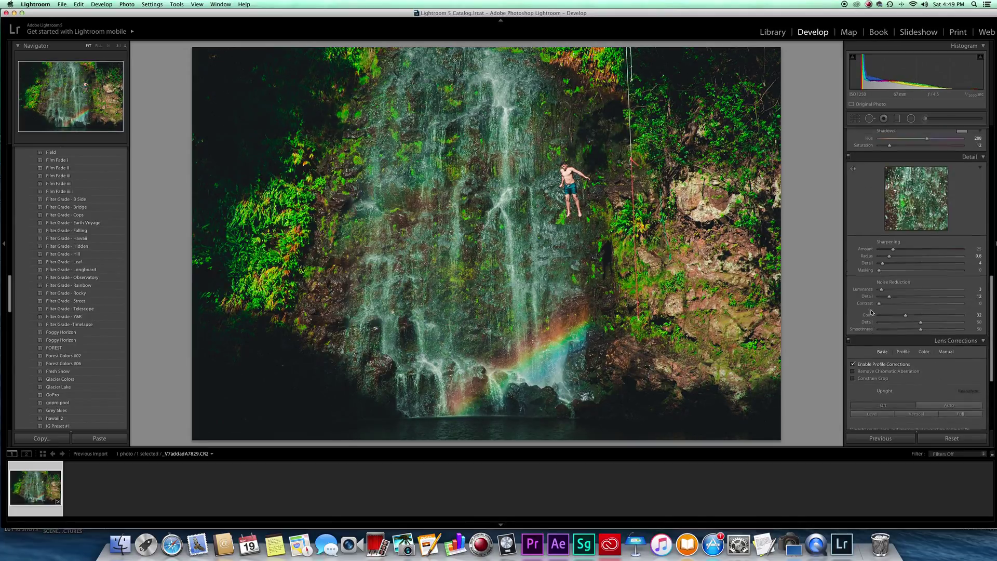
scroll(890, 318, "up", 10)
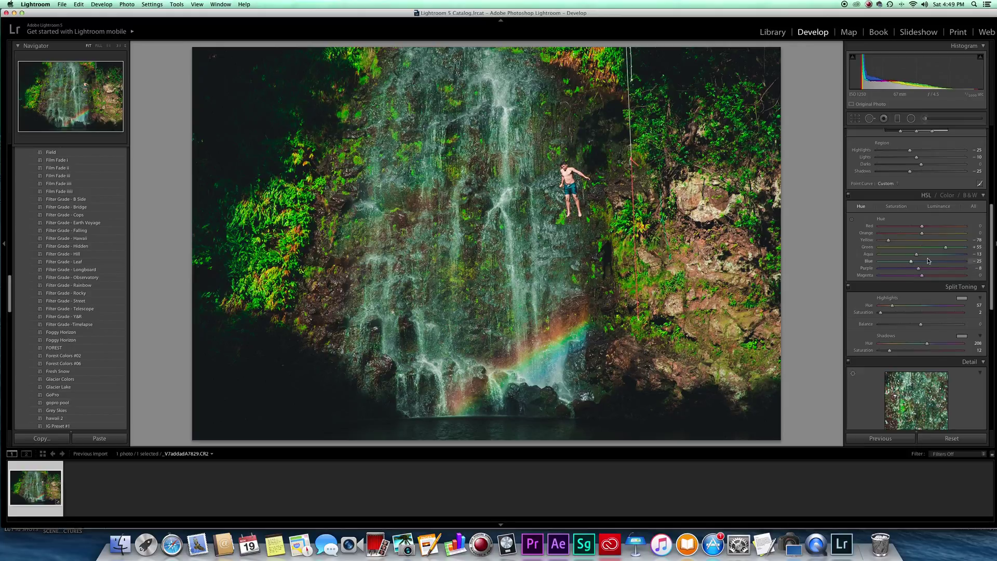
left_click_drag(911, 261, 858, 263)
left_click(912, 261)
Step: Adjust the HSL saturation, setting orange to +9, yellow to +35 and green to −25
left_click(896, 207)
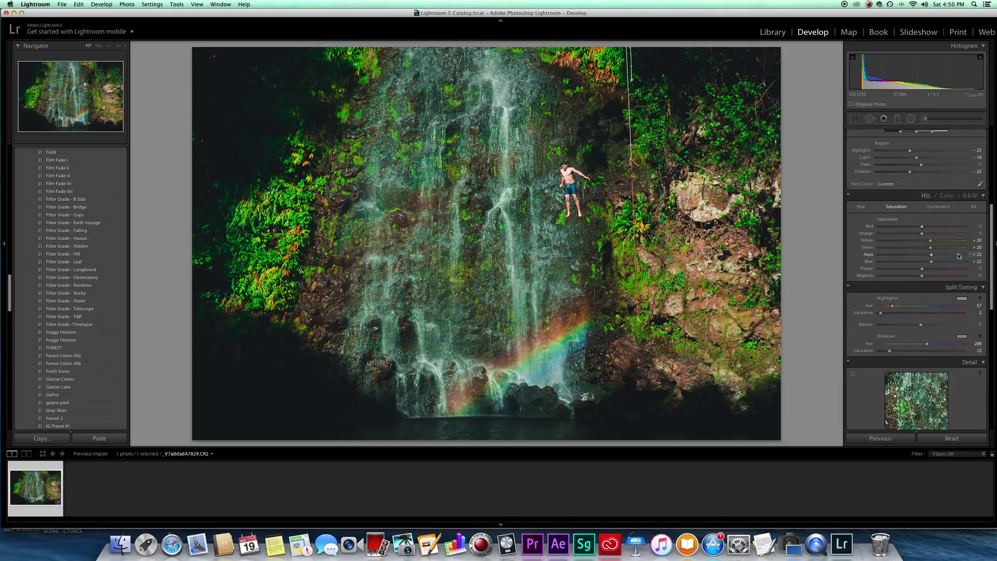
mouse_move(949, 235)
left_mouse_down()
mouse_move(904, 243)
mouse_move(965, 241)
mouse_move(933, 244)
left_mouse_up()
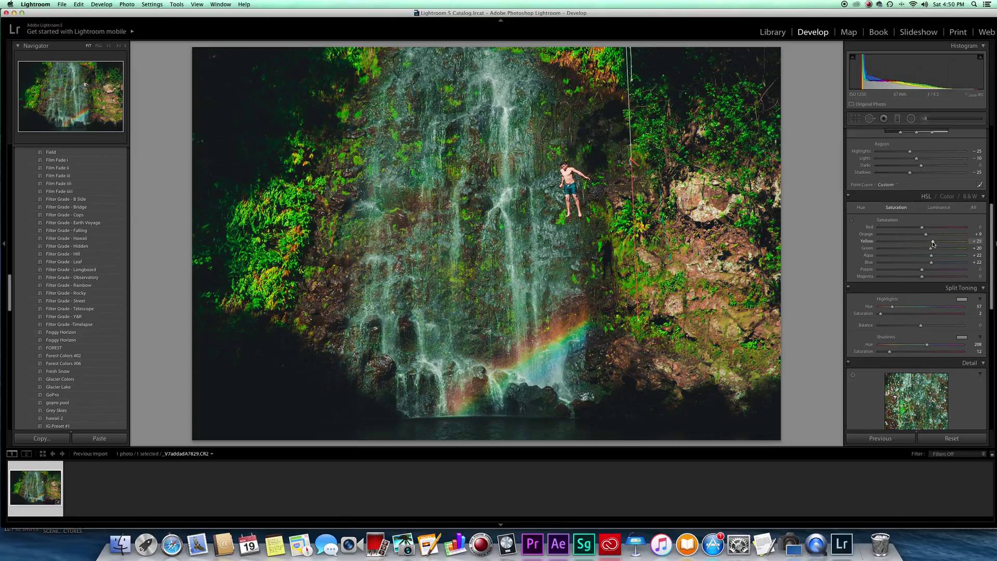
left_click_drag(933, 243, 888, 250)
left_click(954, 249)
left_click_drag(891, 251, 903, 251)
left_click(860, 208)
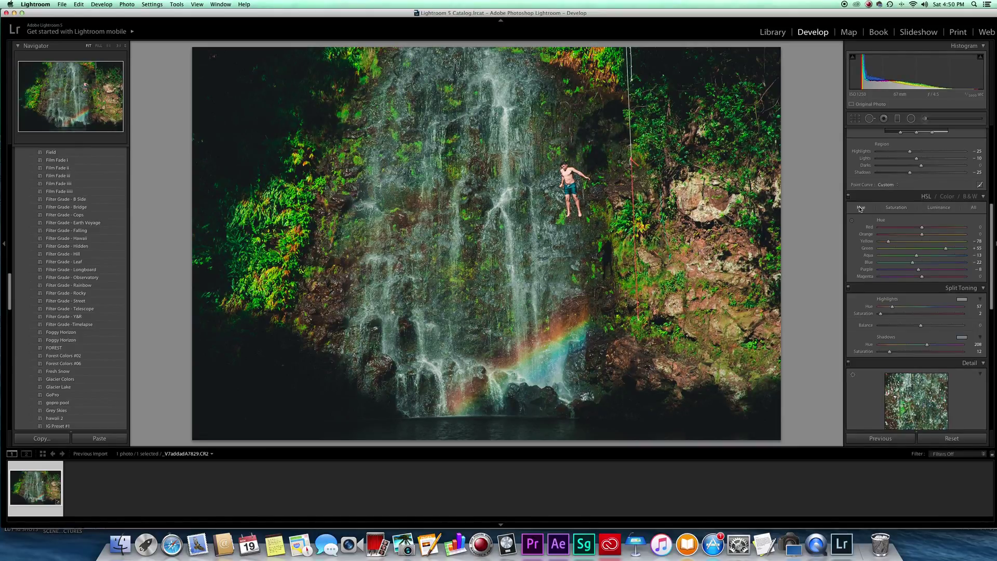
left_click(896, 207)
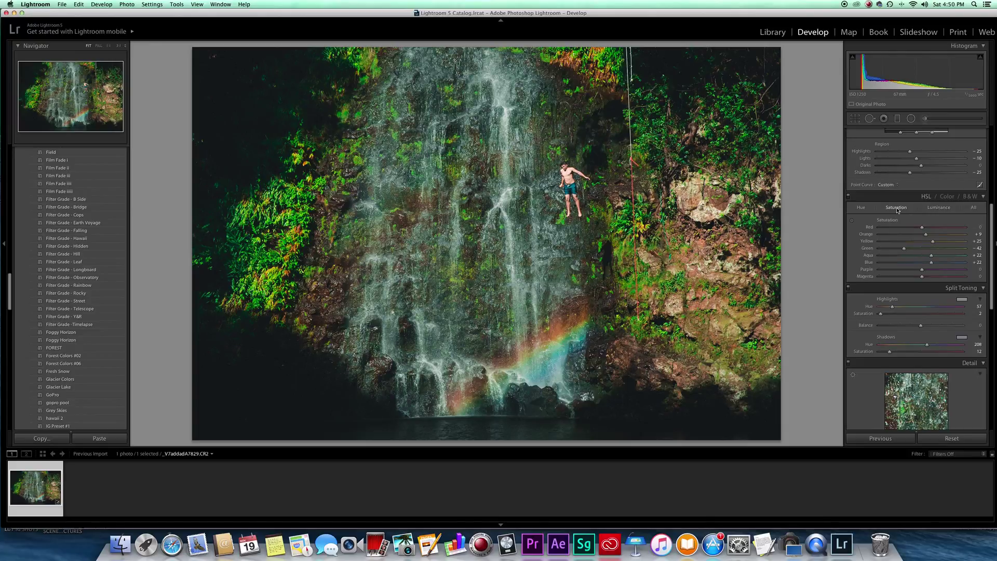
left_click_drag(904, 249, 911, 249)
mouse_move(933, 243)
left_mouse_down()
mouse_move(954, 243)
mouse_move(915, 242)
mouse_move(951, 243)
mouse_move(938, 243)
left_mouse_up()
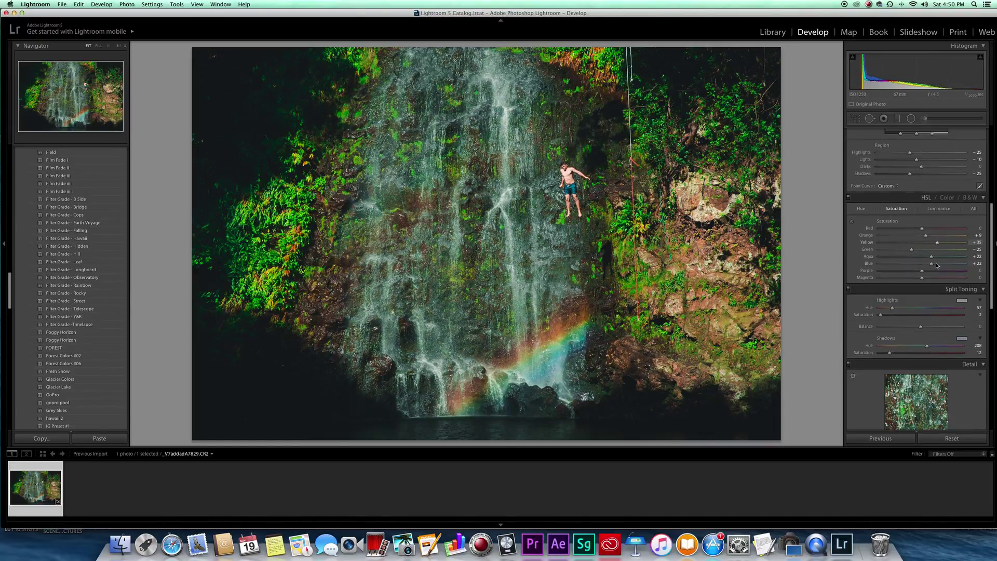
Step: Test a green luminance of −100 in the HSL settings and settle on +10, with orange luminance raised minimally
scroll(909, 311, "up", 2)
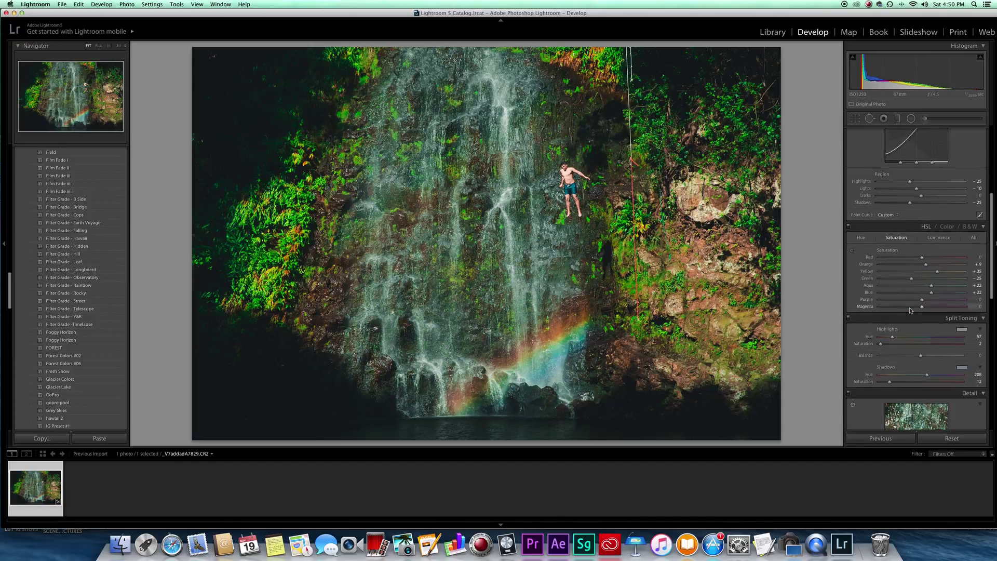
left_click(938, 239)
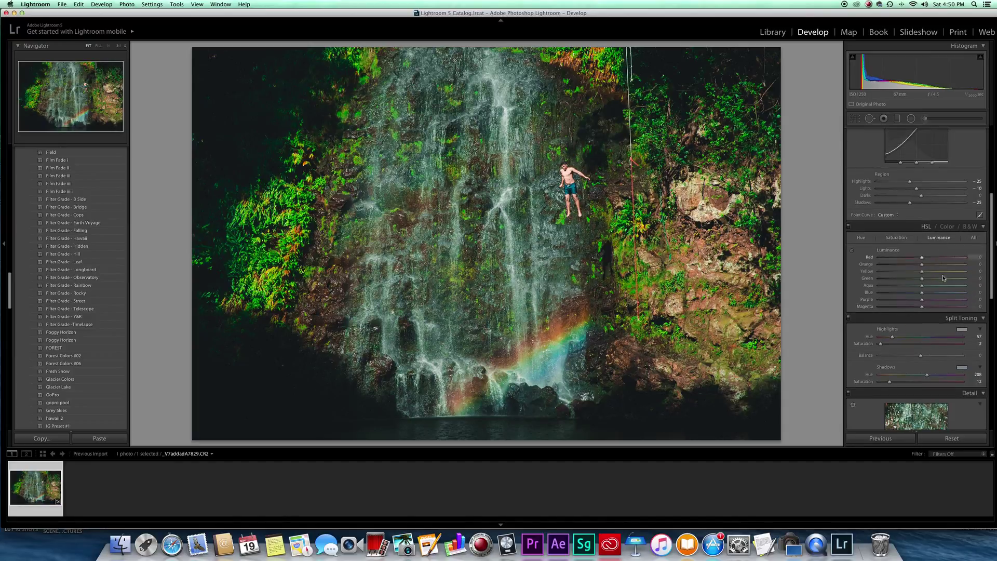
left_click_drag(922, 264, 790, 274)
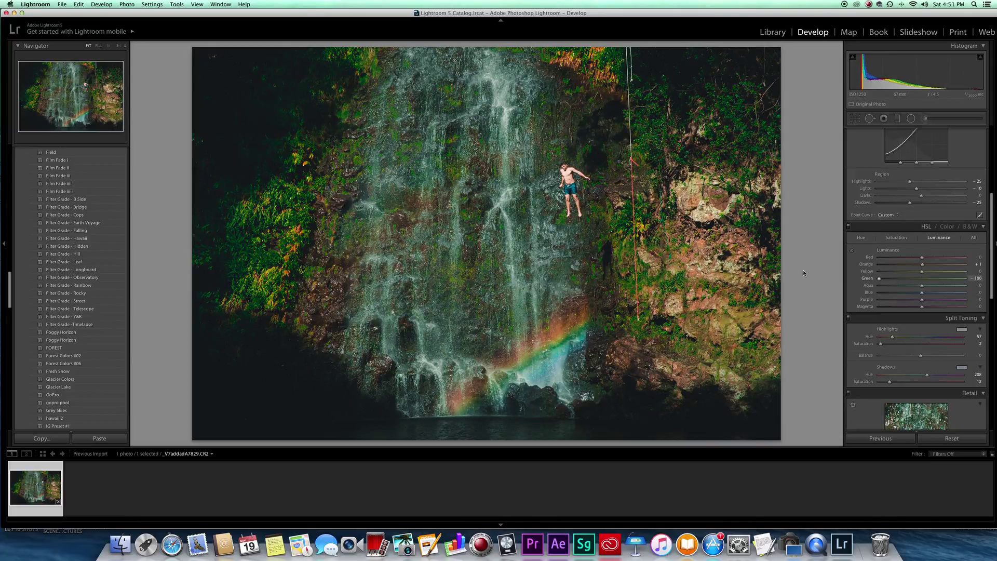
left_click_drag(859, 276, 927, 281)
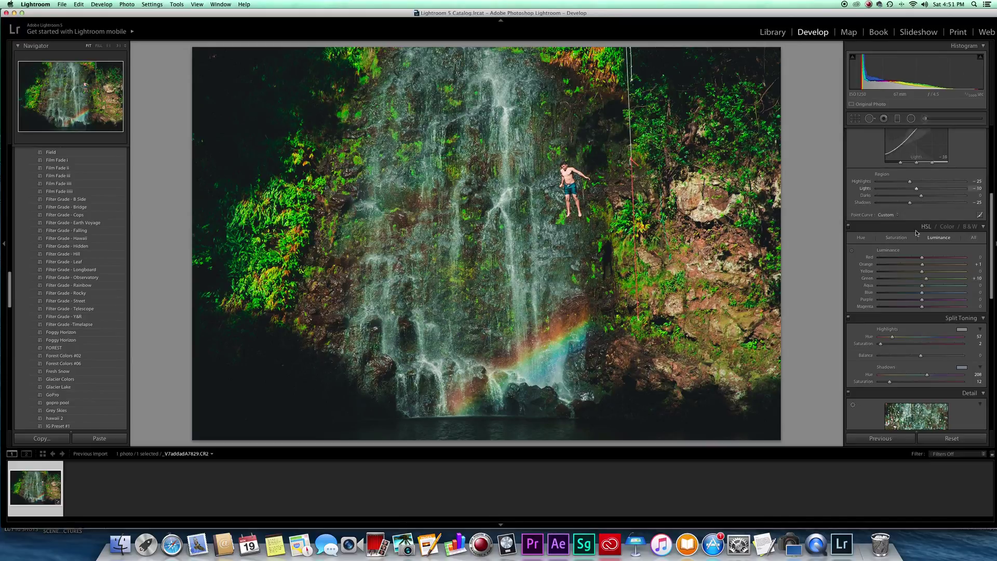
left_click_drag(955, 294, 921, 286)
Step: Set the tone curve's highlights to +7 and its darks to +5
left_click(861, 237)
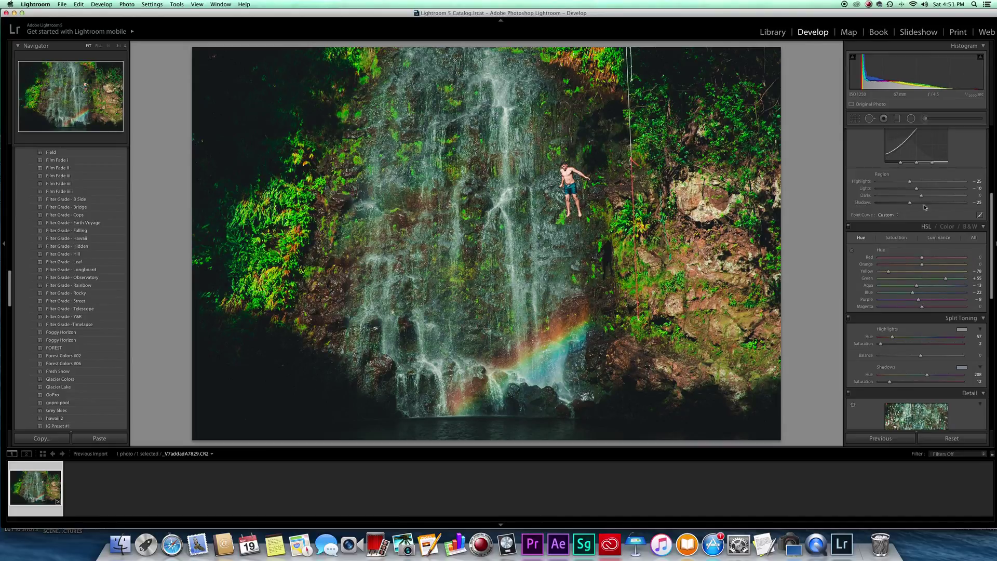
scroll(889, 207, "up", 4)
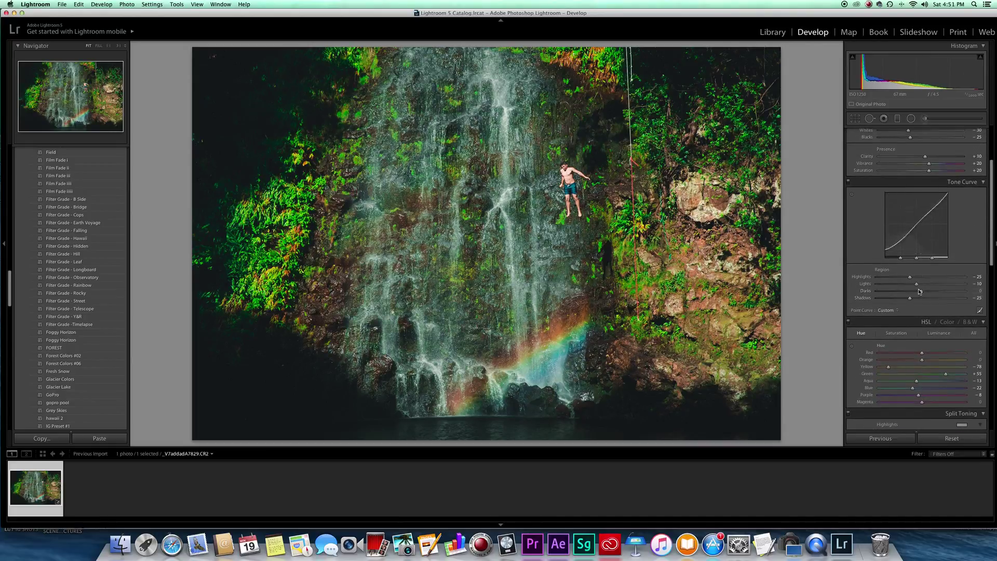
left_click_drag(891, 278, 921, 293)
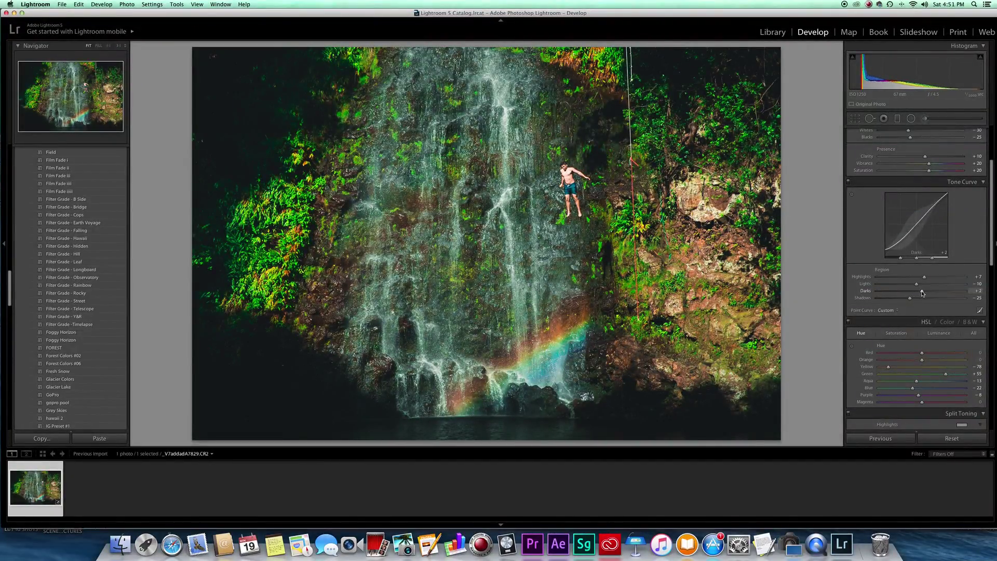
left_click_drag(922, 293, 924, 293)
scroll(919, 218, "up", 5)
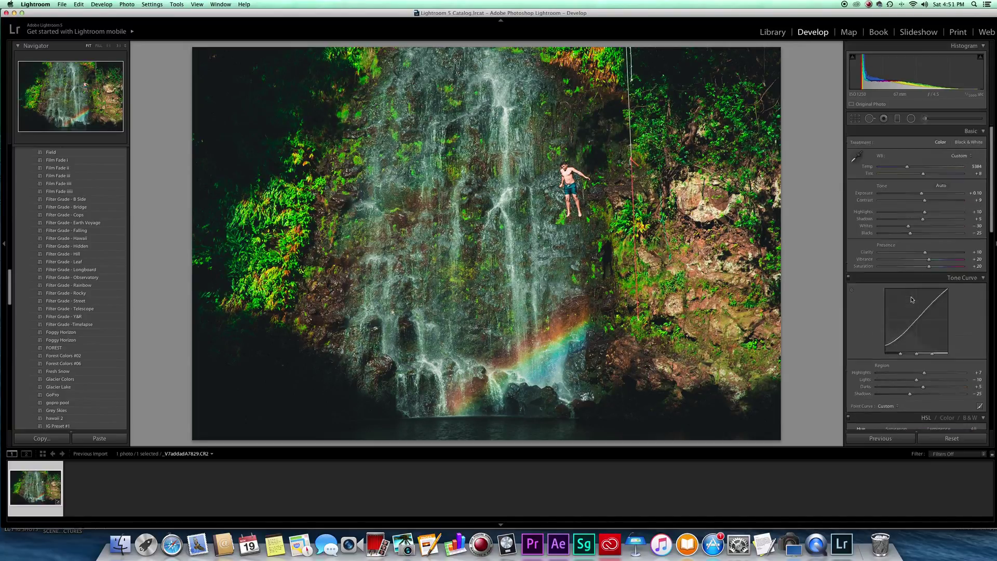
Step: Reselect the uninverted radial filter around the man and lower its clarity slightly further
left_click(912, 119)
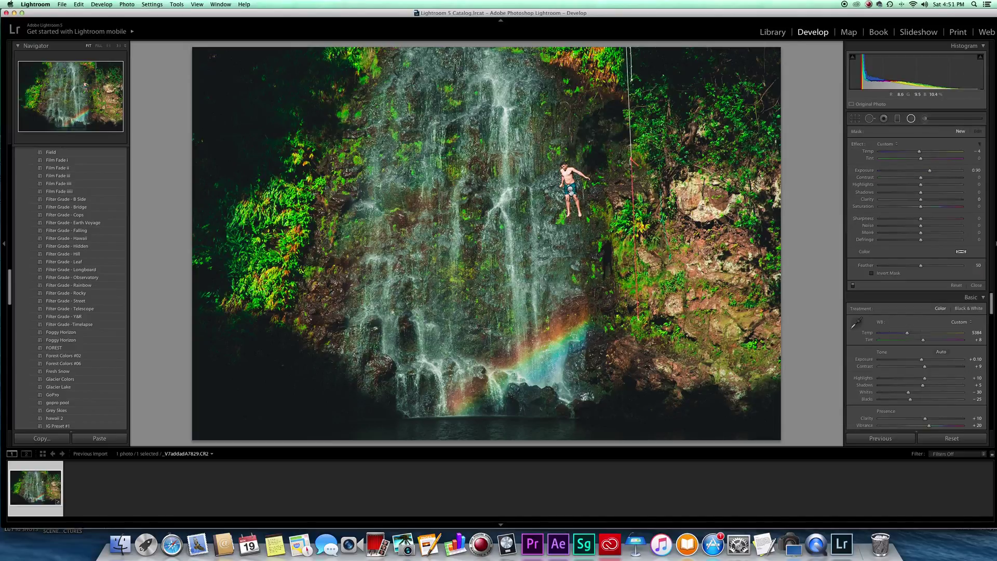
left_click(570, 190)
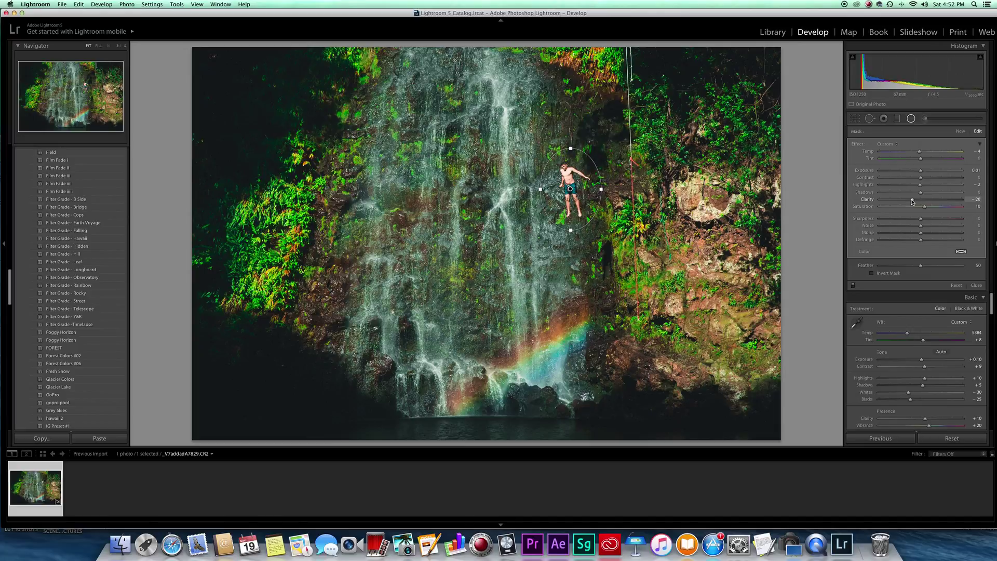
left_click_drag(910, 201, 909, 201)
left_click(911, 118)
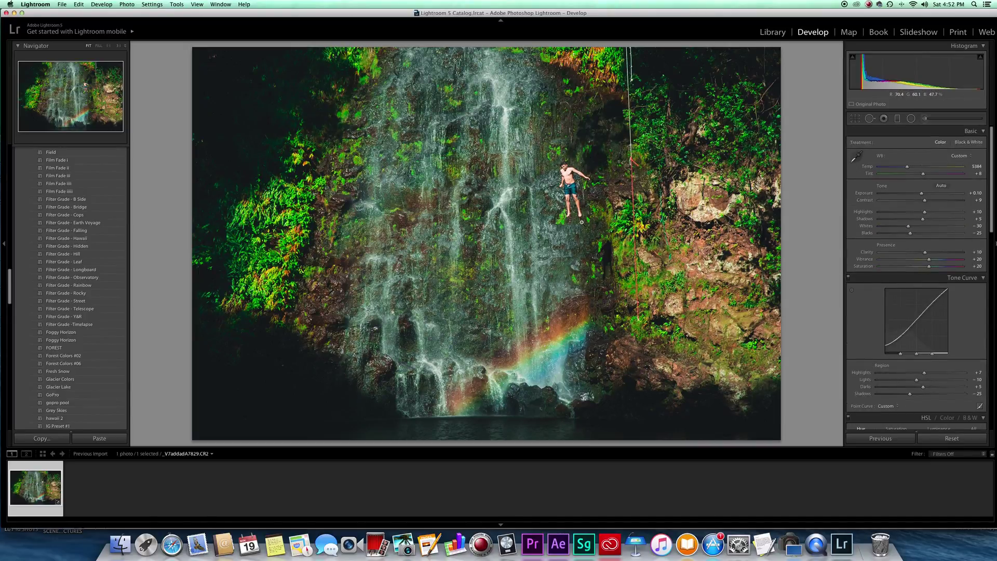
Step: Draw a graduated filter over the upper waterfall and set its tint to 87, saturation to 10, temperature to 19 and exposure to 0.61
left_click(898, 119)
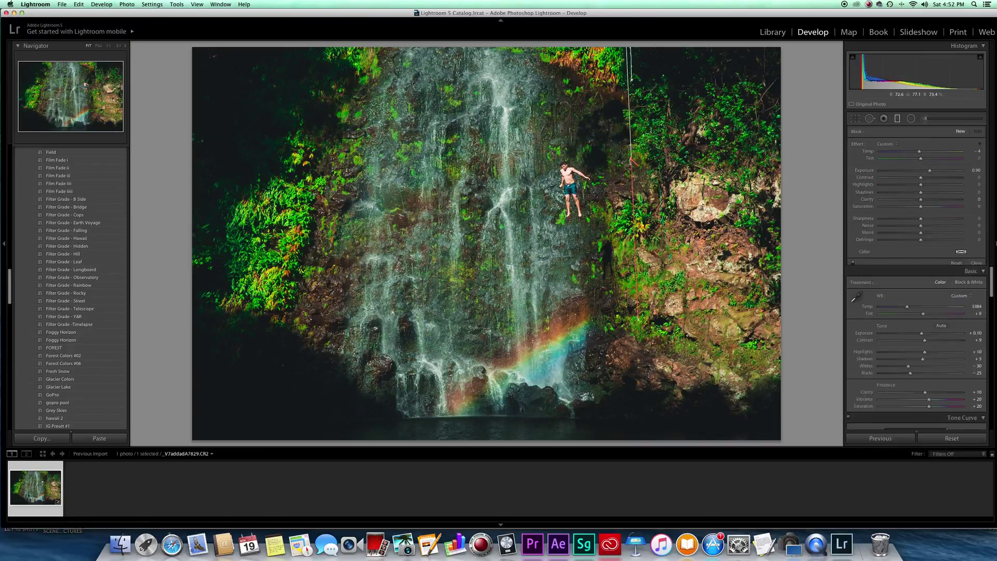
left_click_drag(496, 112, 494, 227)
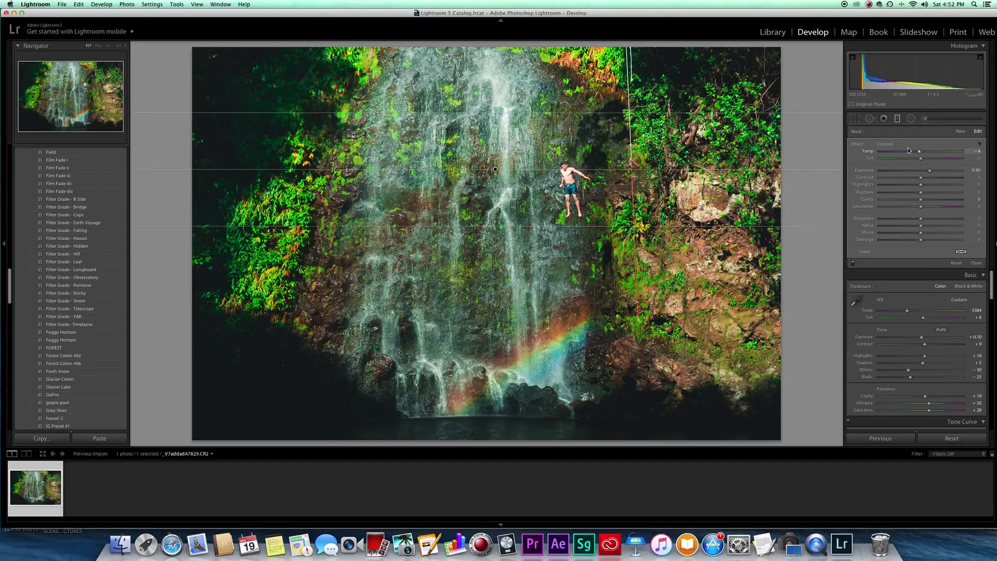
left_click_drag(950, 160, 955, 160)
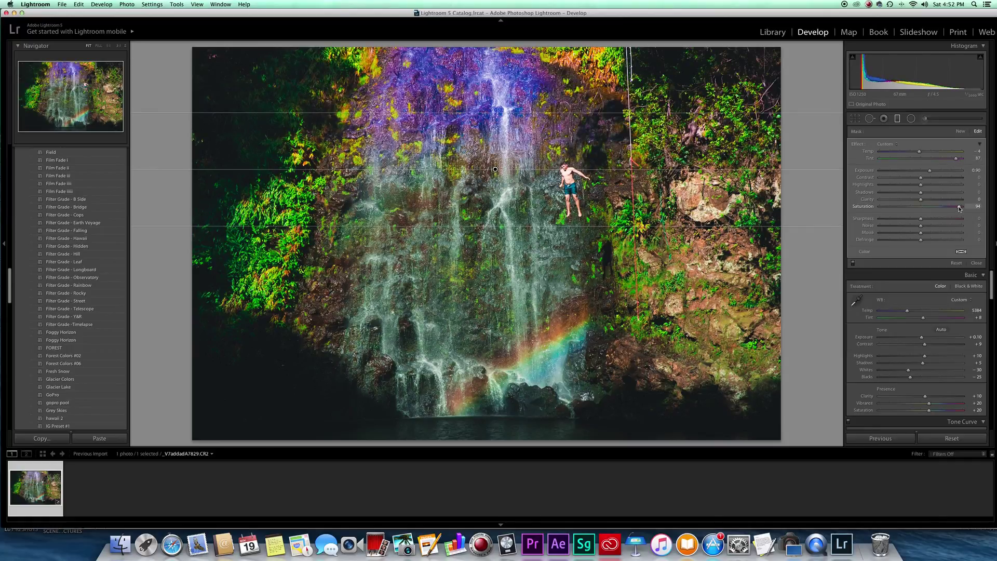
left_click(925, 207)
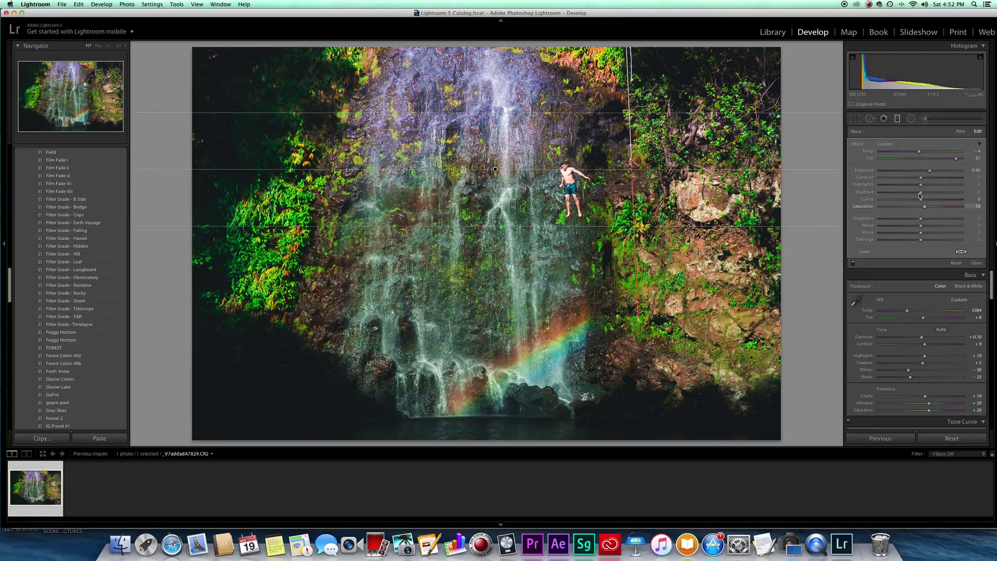
mouse_move(929, 171)
left_mouse_down()
mouse_move(943, 153)
mouse_move(929, 152)
left_mouse_up()
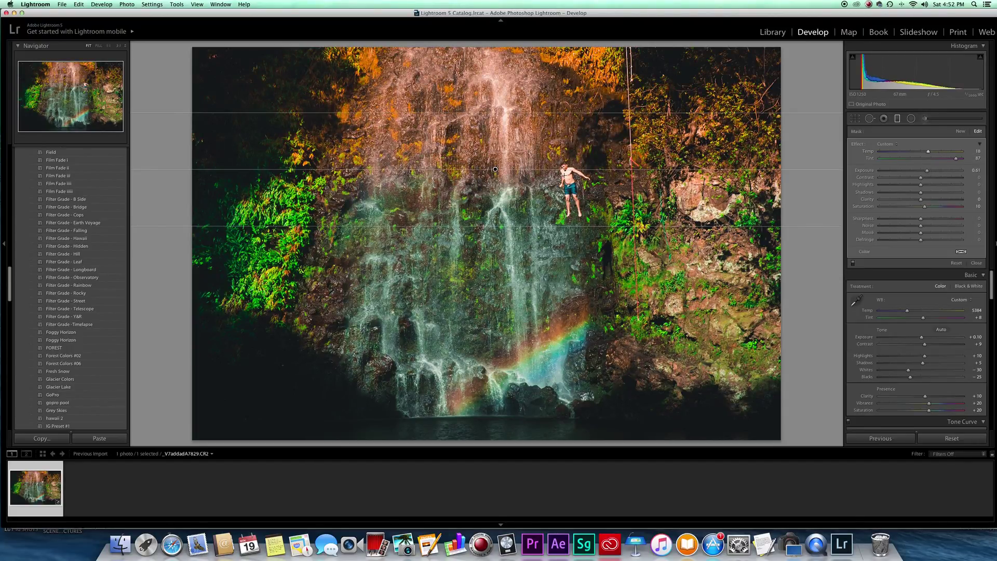
Step: Reposition the graduated filter on the upper waterfall and widen its transition down to the pool at the photo's base
left_click_drag(499, 233, 491, 140)
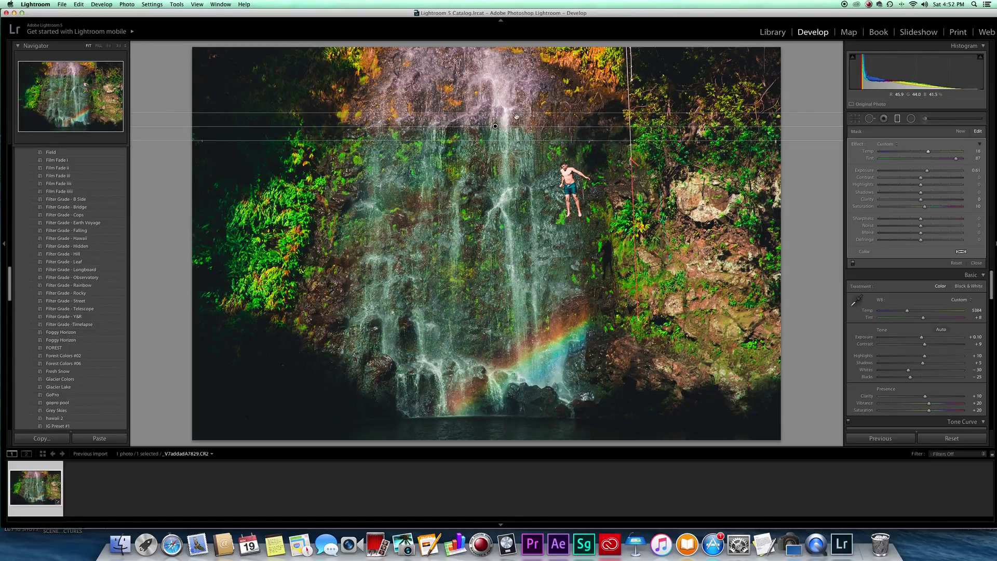
left_click_drag(494, 126, 494, 179)
left_click_drag(500, 224, 501, 147)
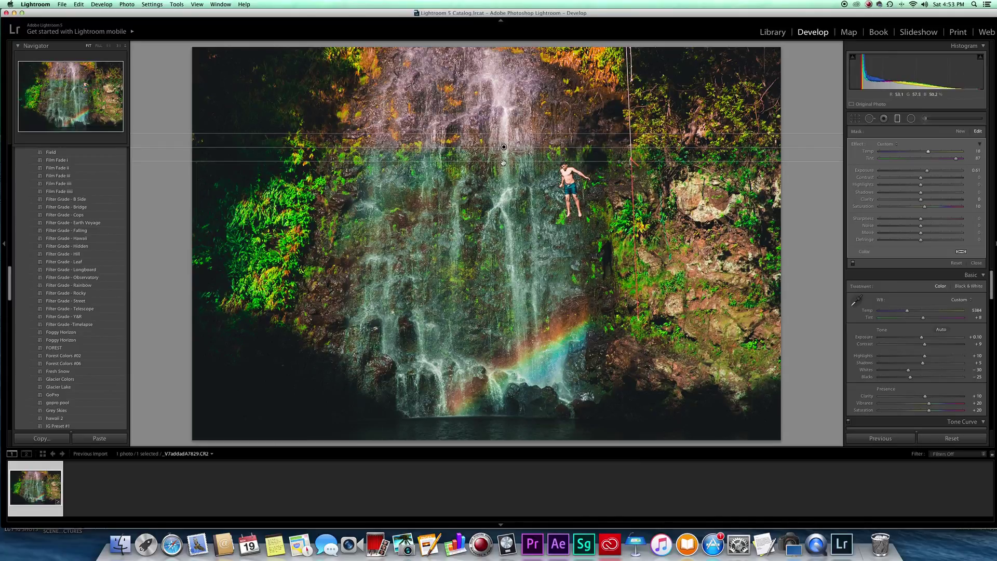
left_click_drag(503, 162, 494, 258)
left_click_drag(485, 419, 484, 426)
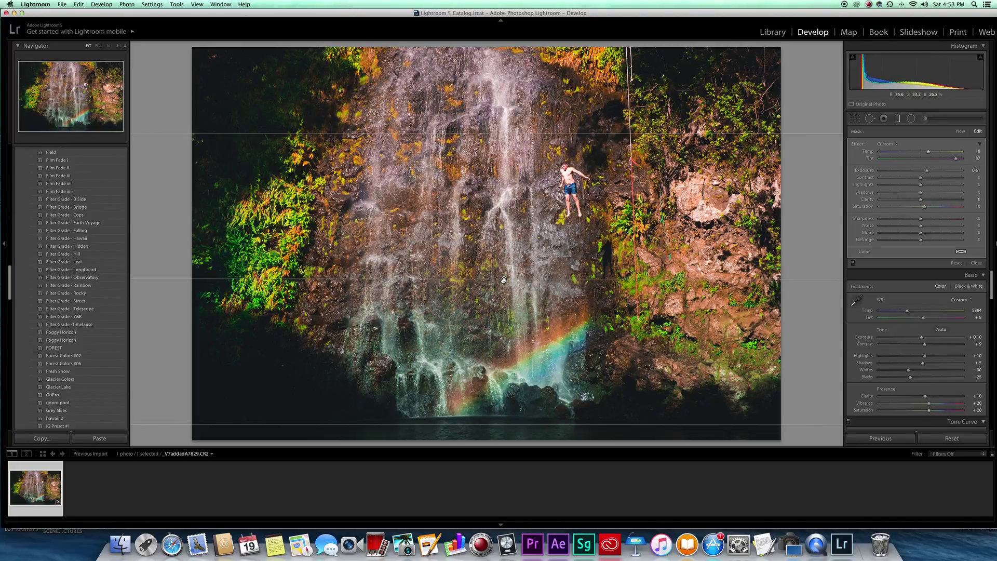
left_click_drag(499, 134, 504, 156)
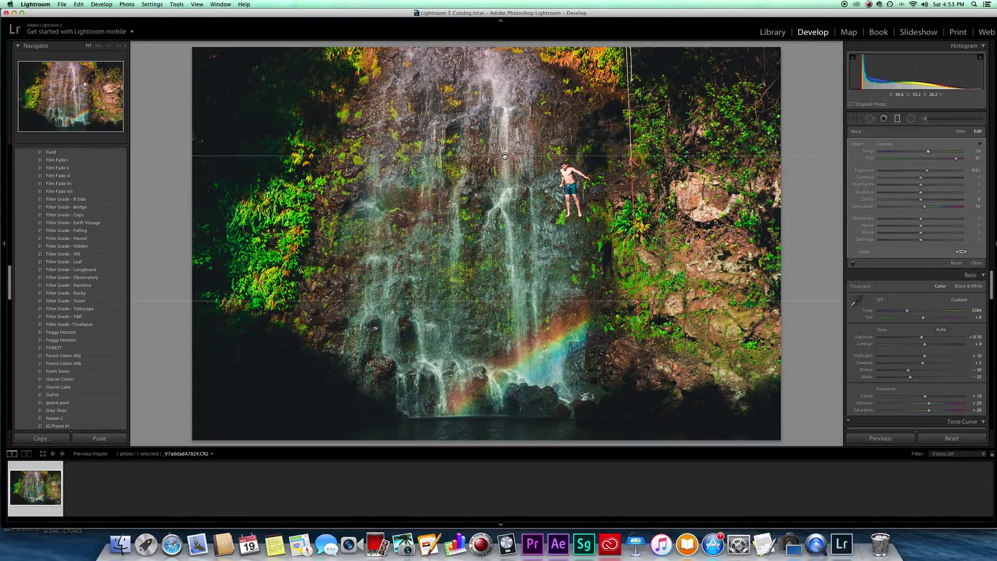
left_click_drag(505, 156, 507, 163)
Step: Set the graduated filter's temperature to −10, tint to 60, exposure to 0.32 and contrast to −49, and raise its saturation to 44
left_click(907, 151)
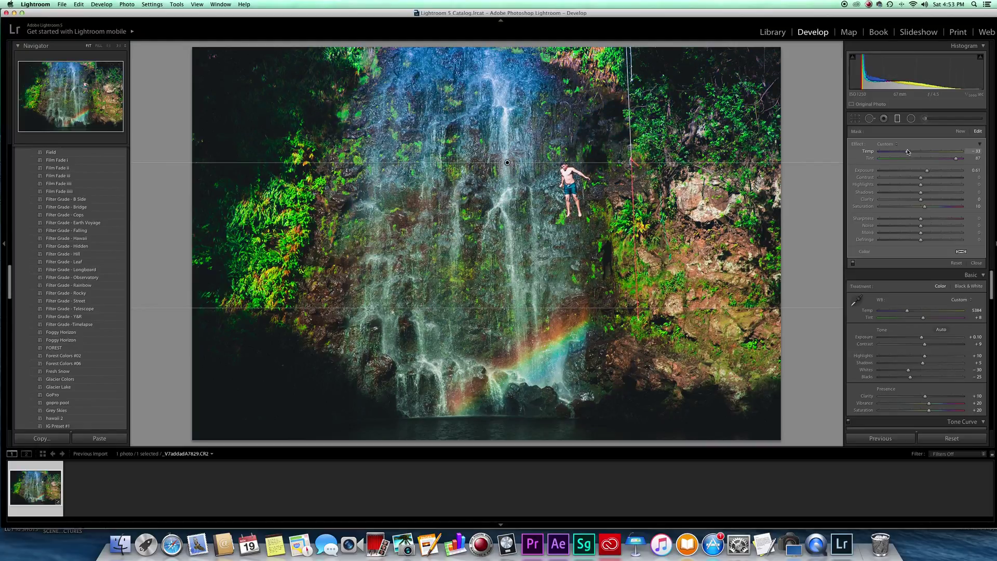
left_click_drag(908, 151, 918, 153)
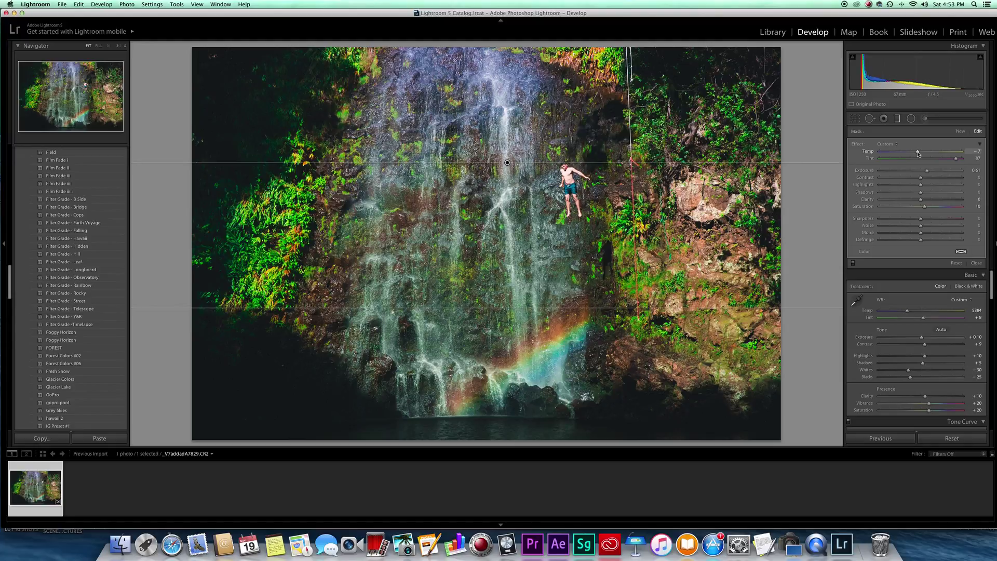
left_click_drag(918, 154, 917, 154)
left_click_drag(930, 160, 946, 163)
left_click_drag(932, 175, 963, 210)
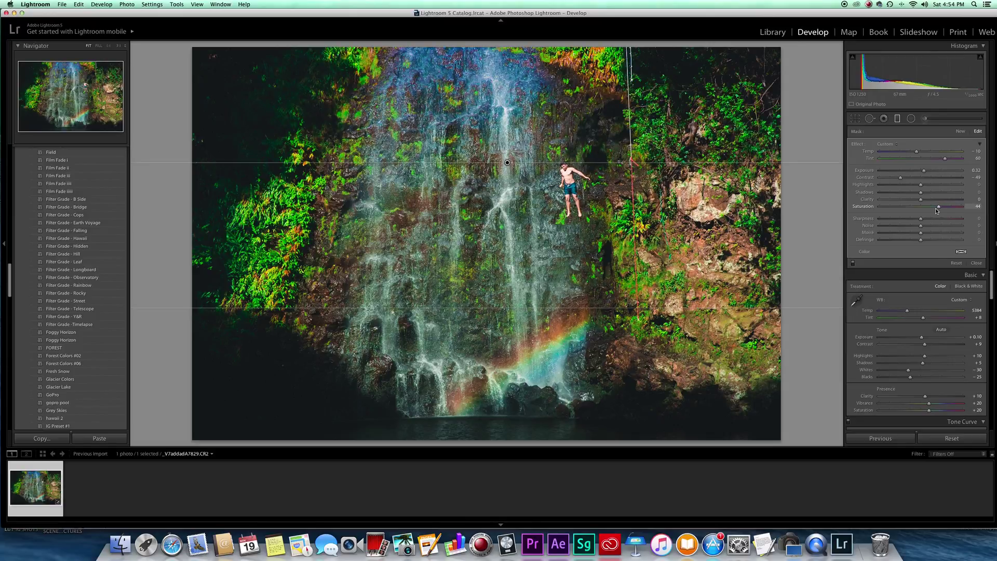
Step: Test a saturation of −100 on the graduated filter and settle on 20
left_click_drag(789, 205, 962, 207)
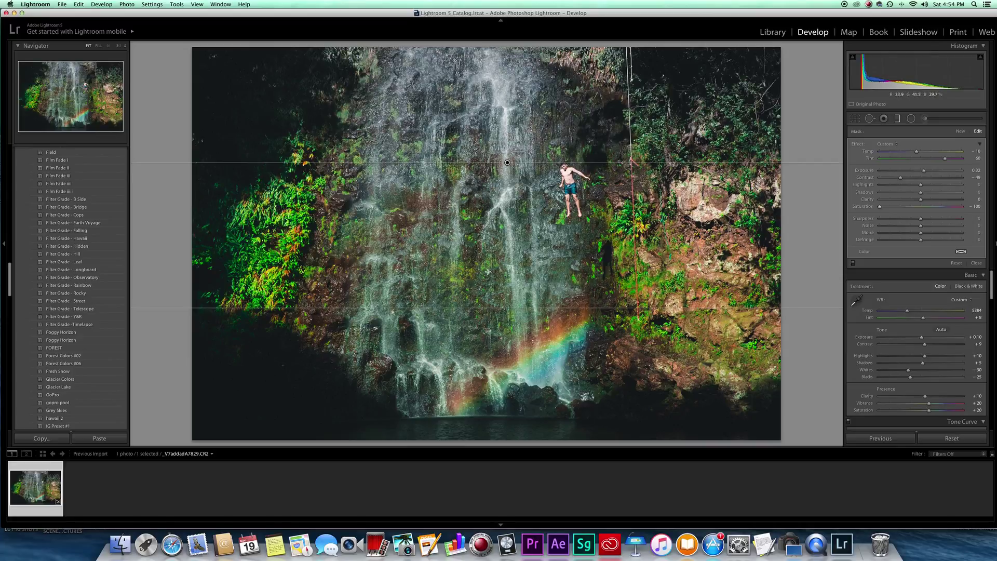
left_click(929, 207)
left_click_drag(930, 206, 929, 207)
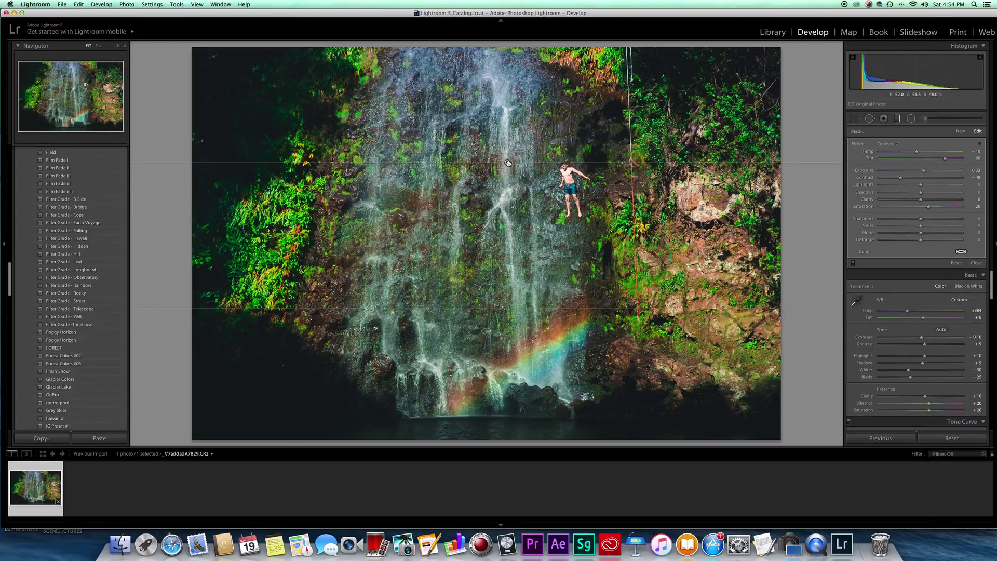
Step: Delete the graduated filter to compare the photo without it, restore it and close the filter settings
key("Delete")
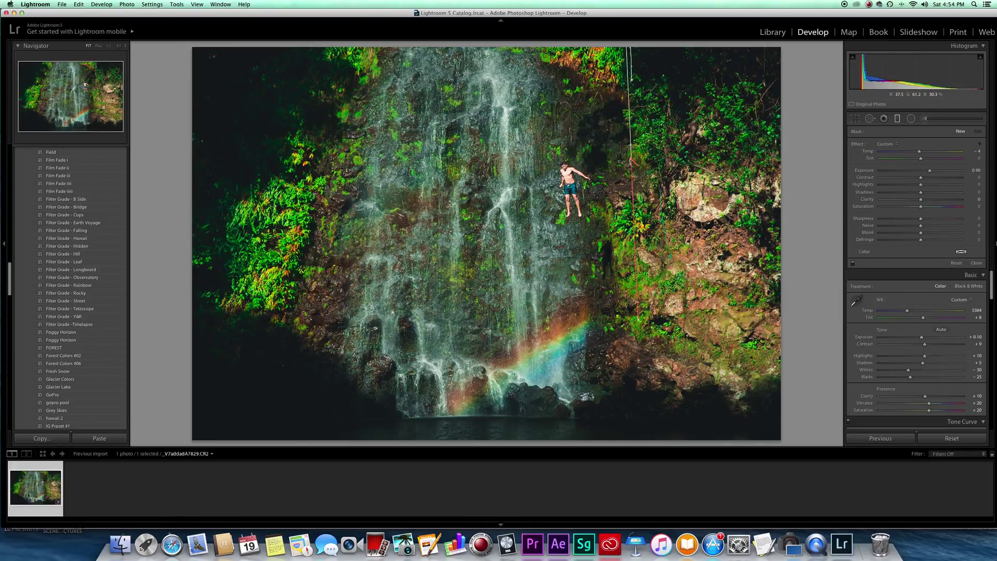
key("super+z")
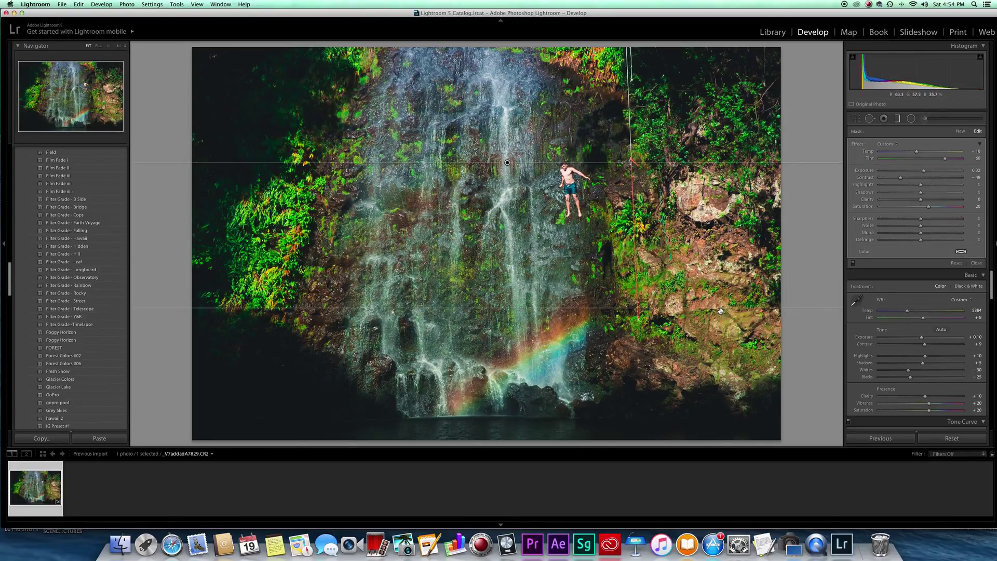
left_click(899, 120)
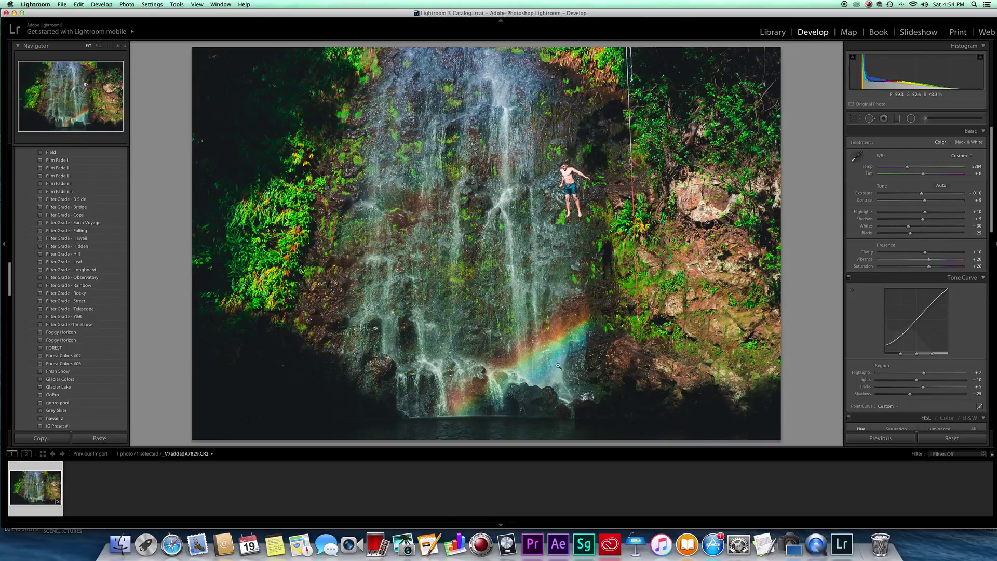
Step: Export the photo as a JPEG into a Desktop subfolder named WATERFALL
left_click_drag(439, 15, 438, 13)
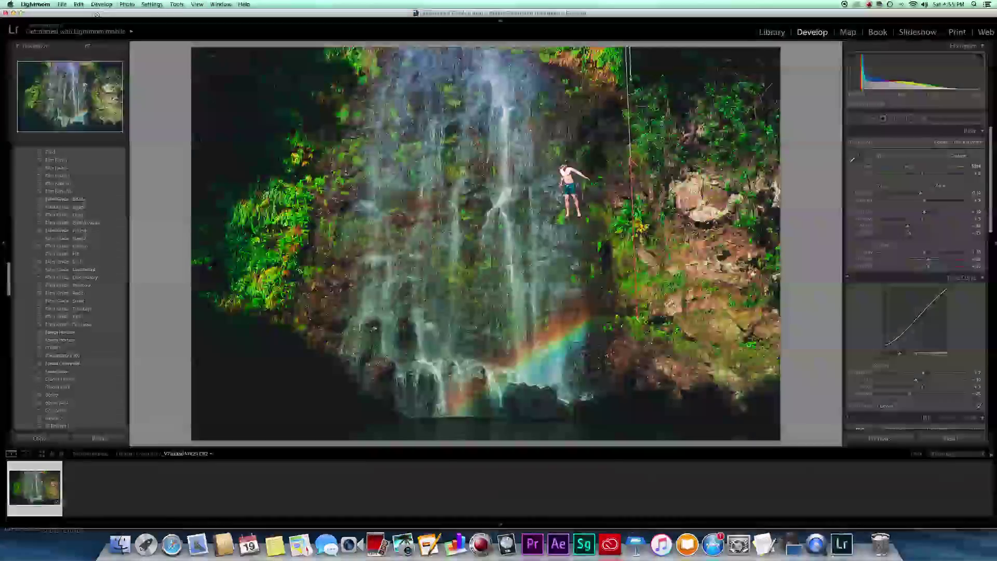
left_click(63, 4)
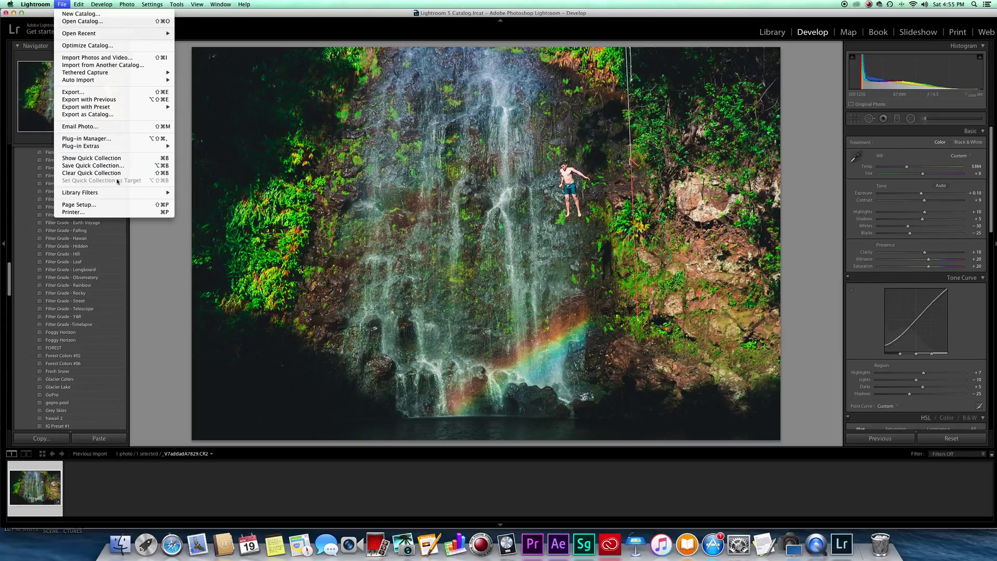
left_click(88, 92)
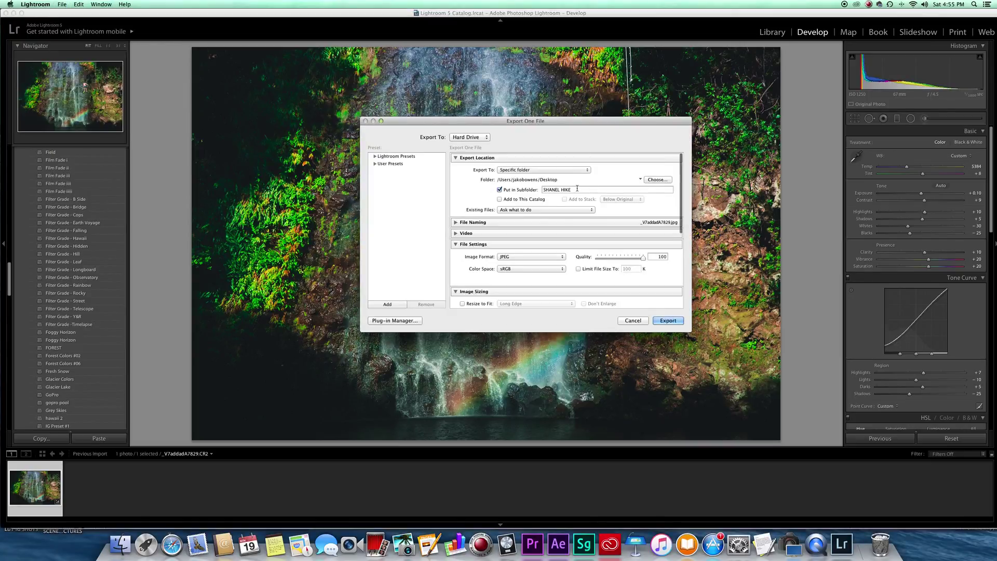
type("WATERFALL")
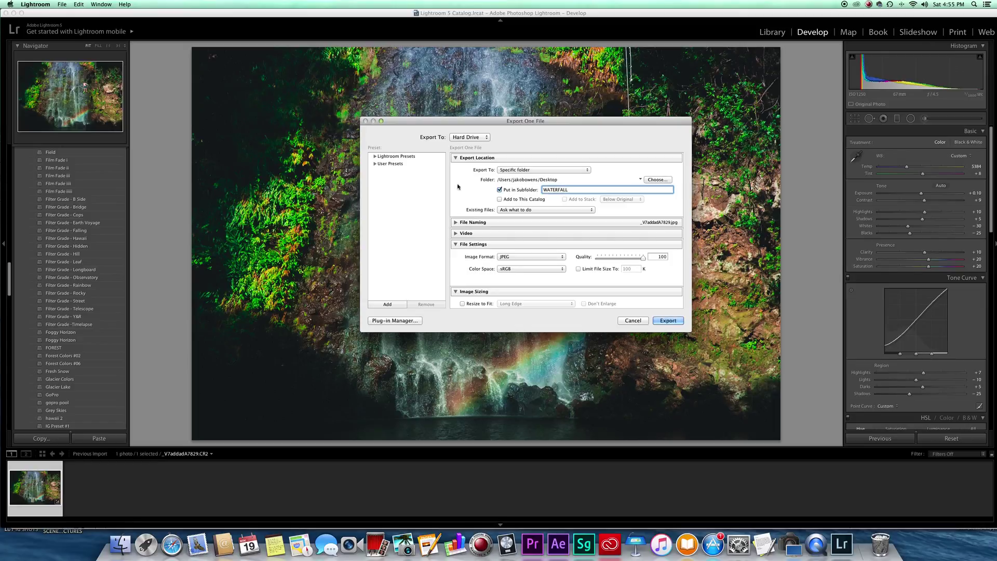
left_click_drag(577, 190, 489, 183)
left_click(587, 190)
double_click(588, 190)
left_click(668, 321)
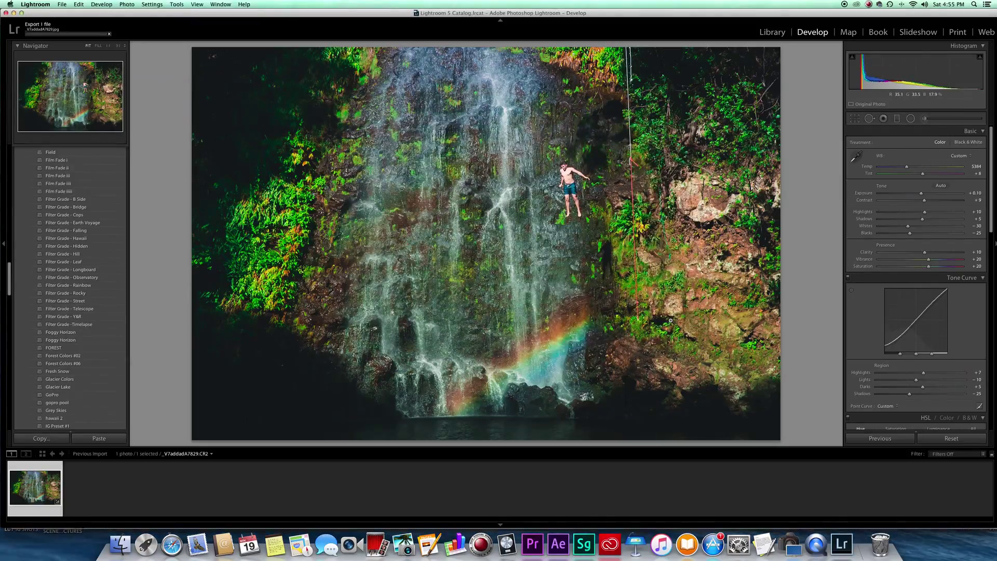